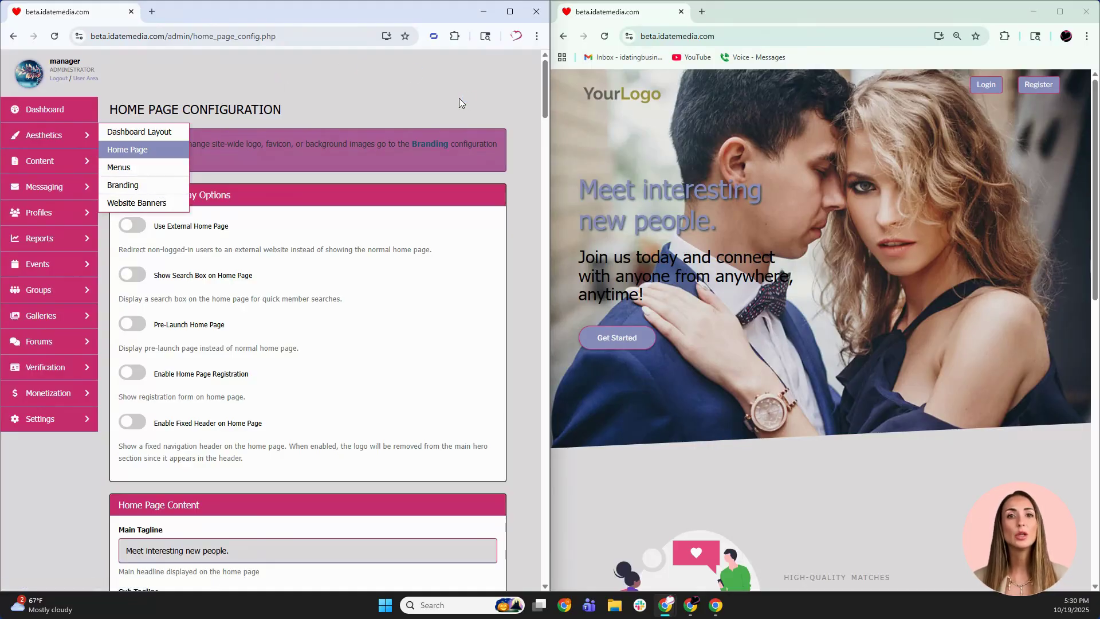
Step: Enable Use External Home Page, open the External Homepage URL for entry, and disable the option again
left_click(604, 37)
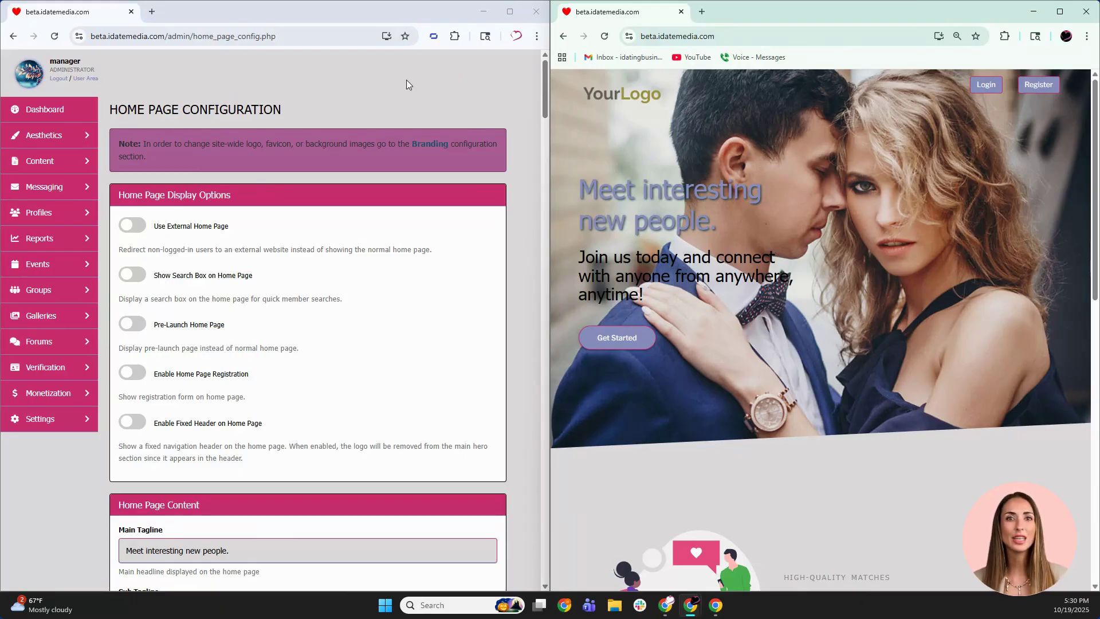
left_click(132, 226)
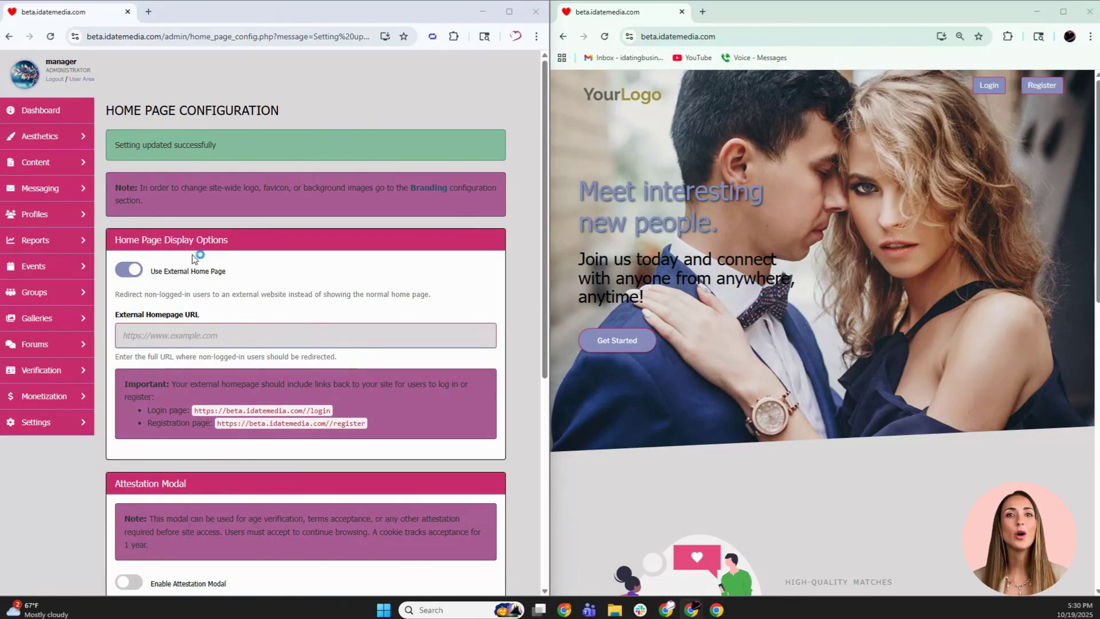
left_click(230, 331)
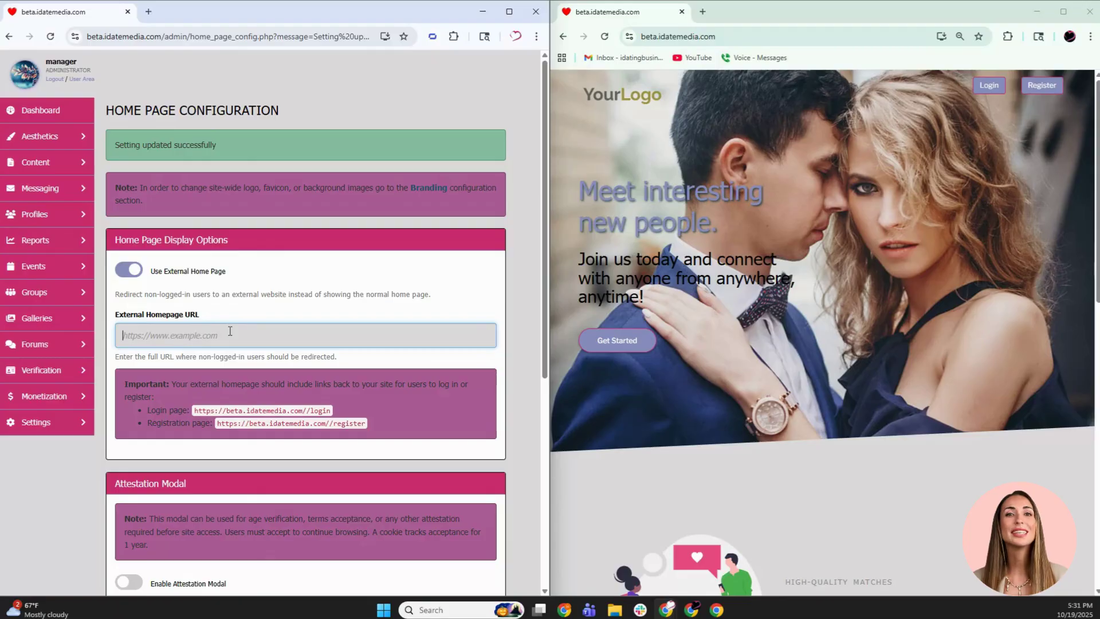
left_click(134, 271)
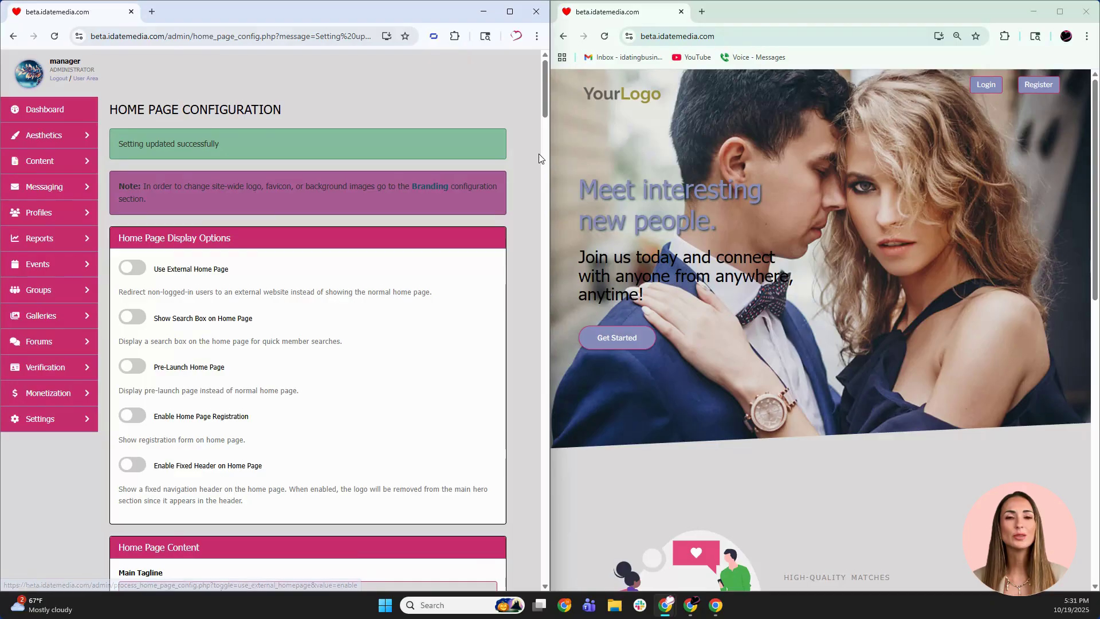
Step: Try out Show Search Box on Home Page on the reloaded live site and switch the option back off
left_click(133, 319)
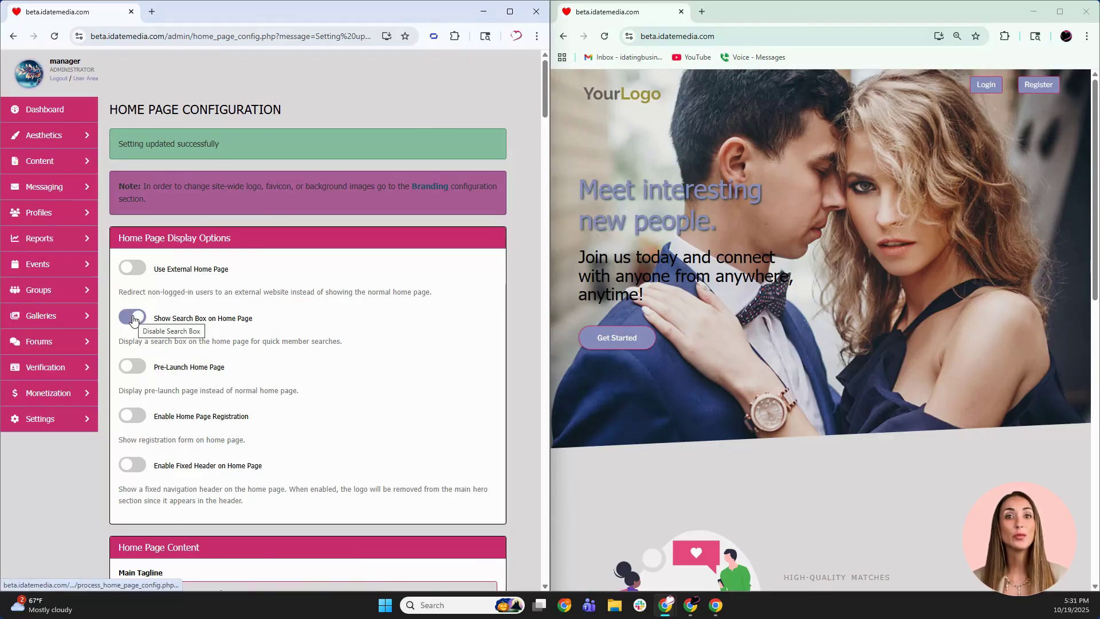
left_click(603, 38)
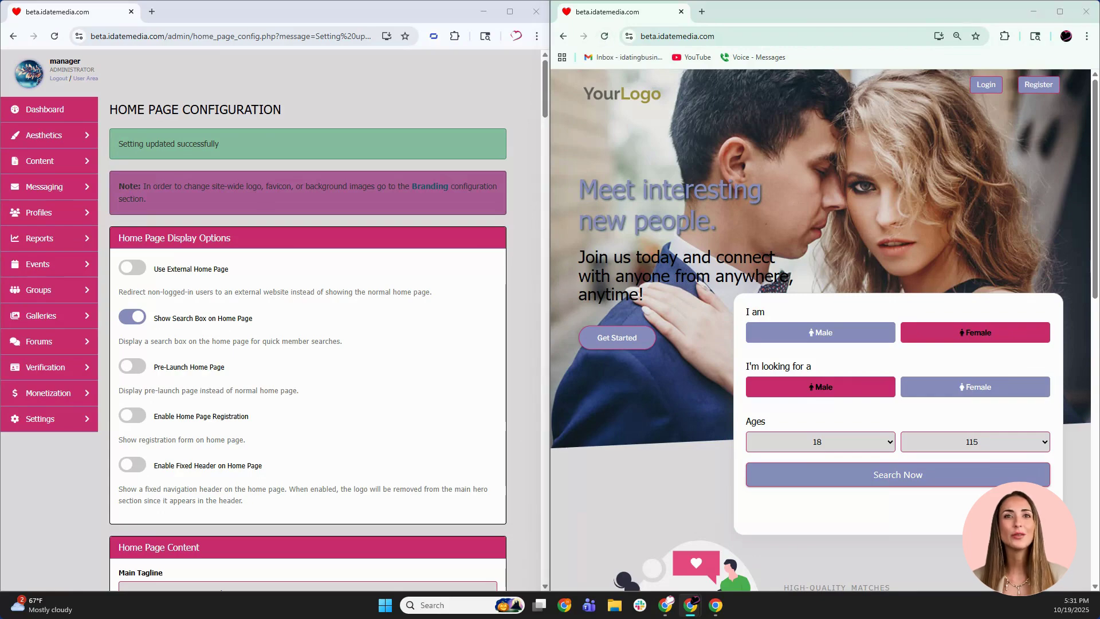
left_click(135, 319)
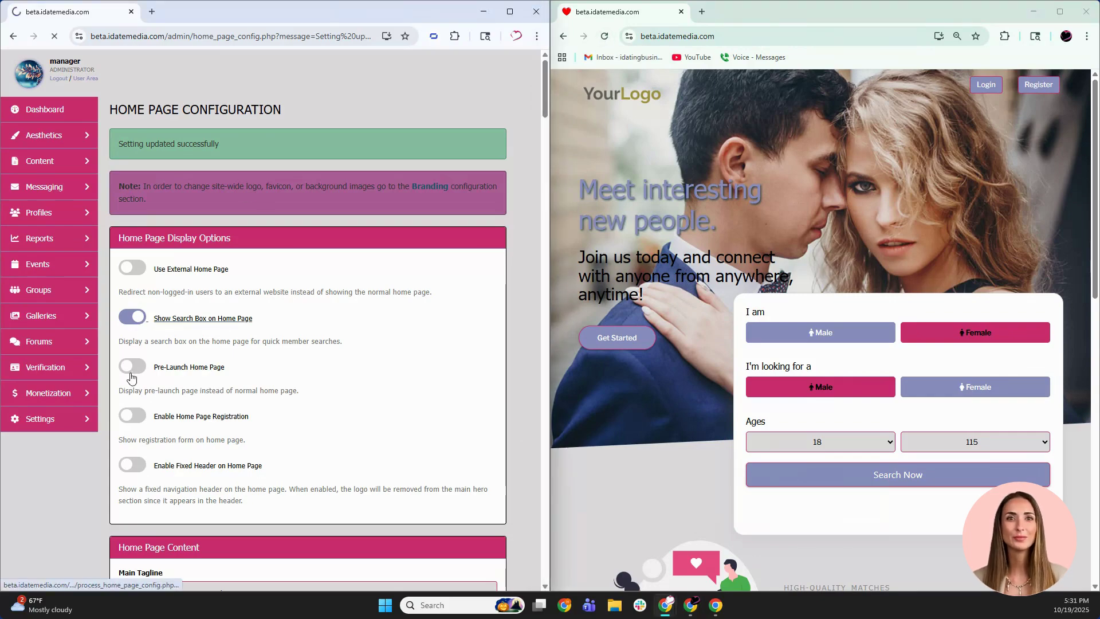
Step: Try out Pre-Launch Home Page on the reloaded live site and switch the option back off
left_click(132, 370)
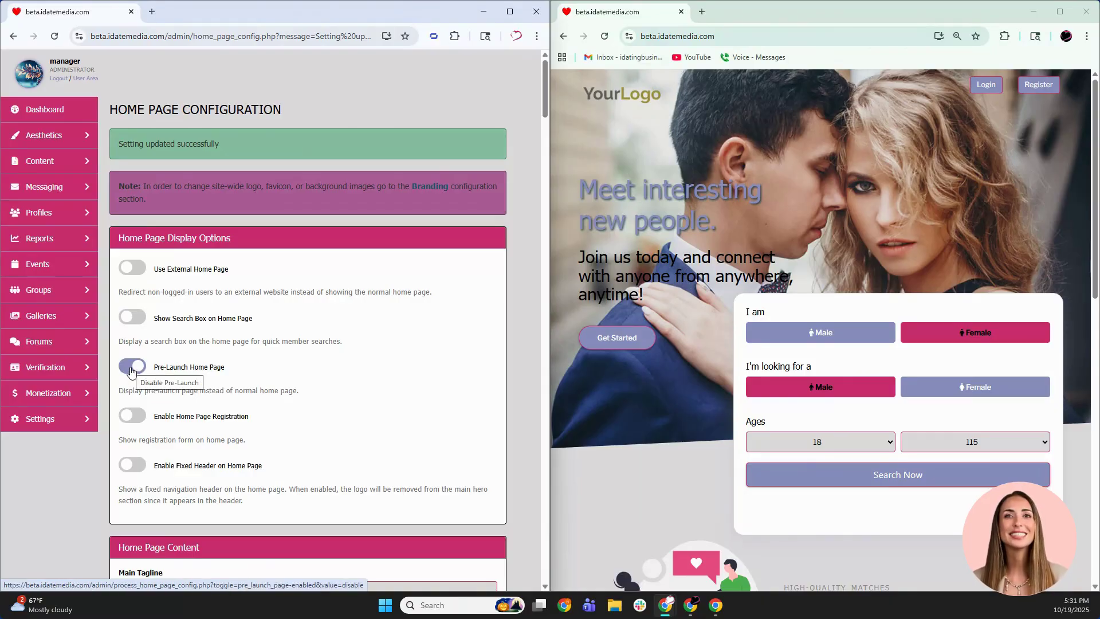
left_click(605, 38)
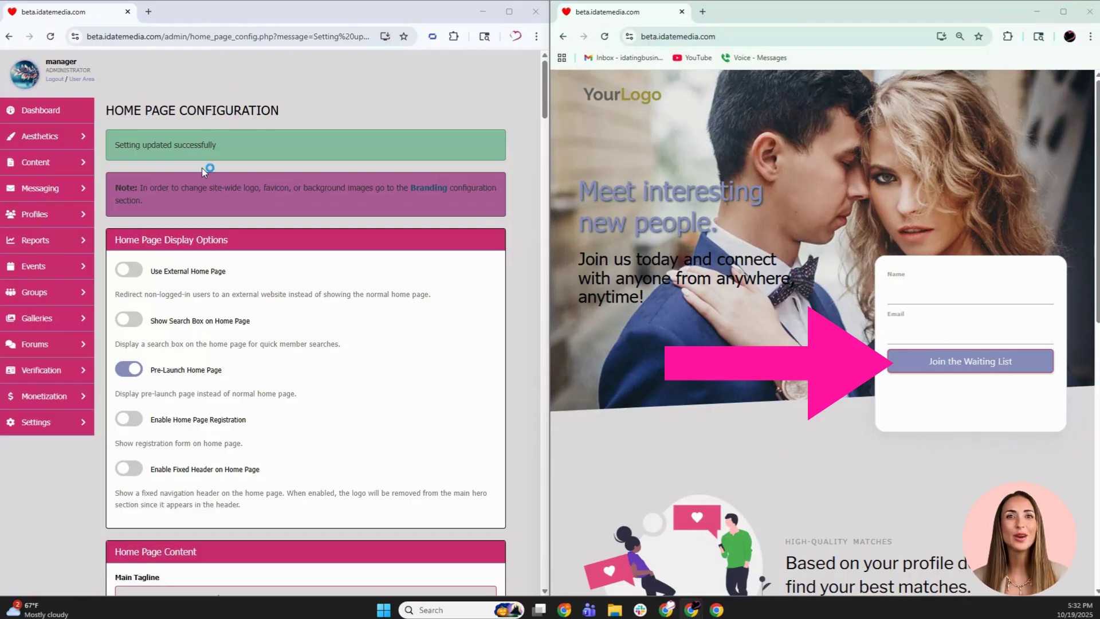
left_click(131, 371)
Step: Enable Home Page Registration and reload the live home page to check the form
left_click(129, 418)
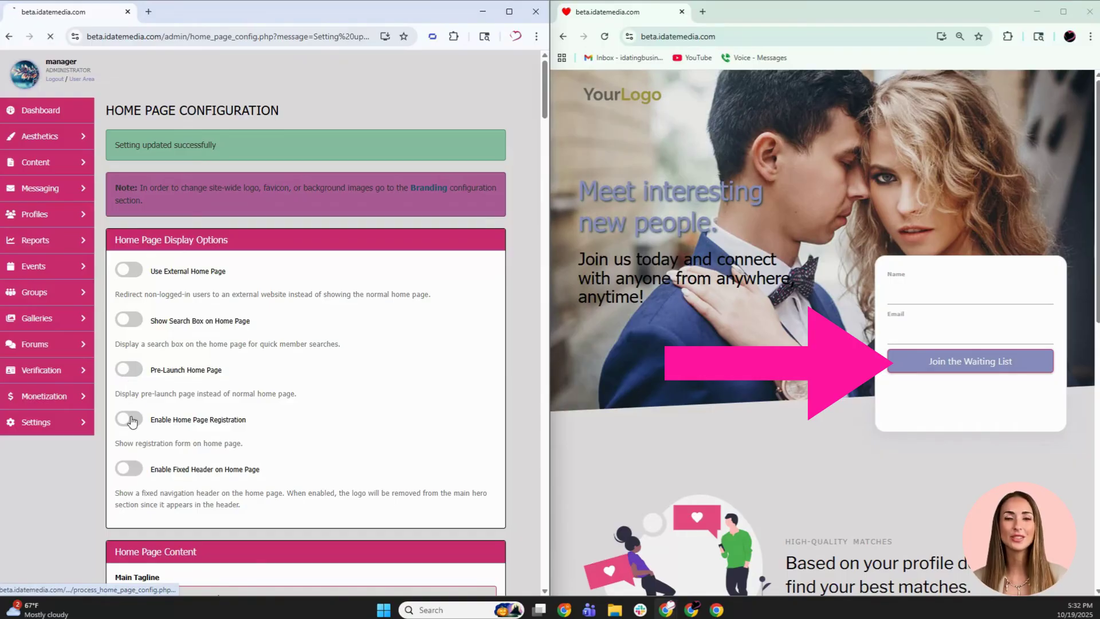
left_click(610, 38)
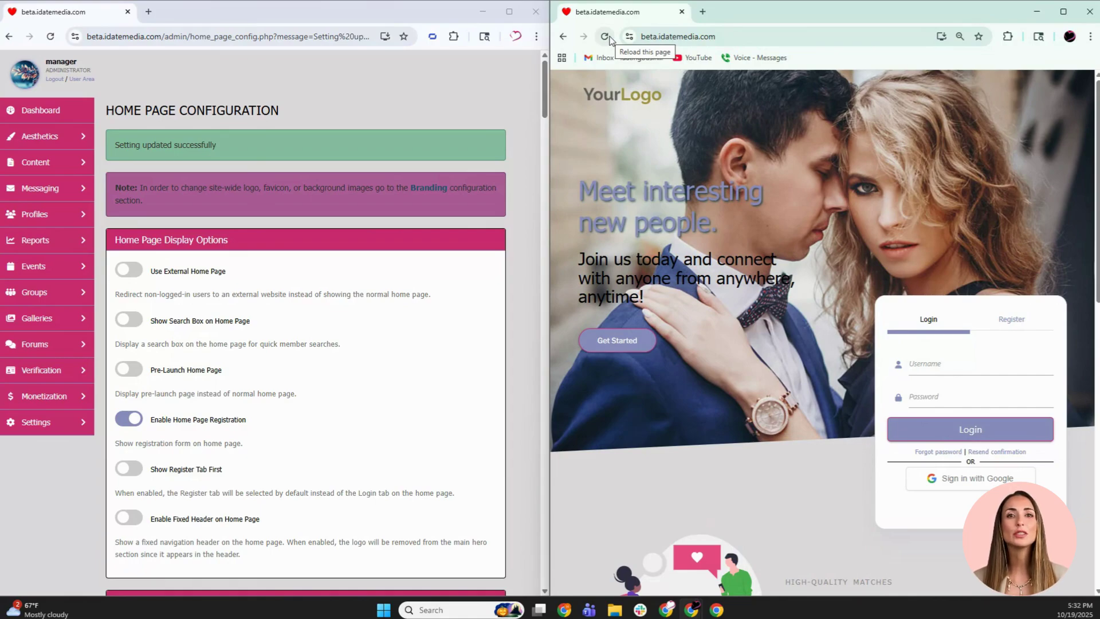
left_click(605, 36)
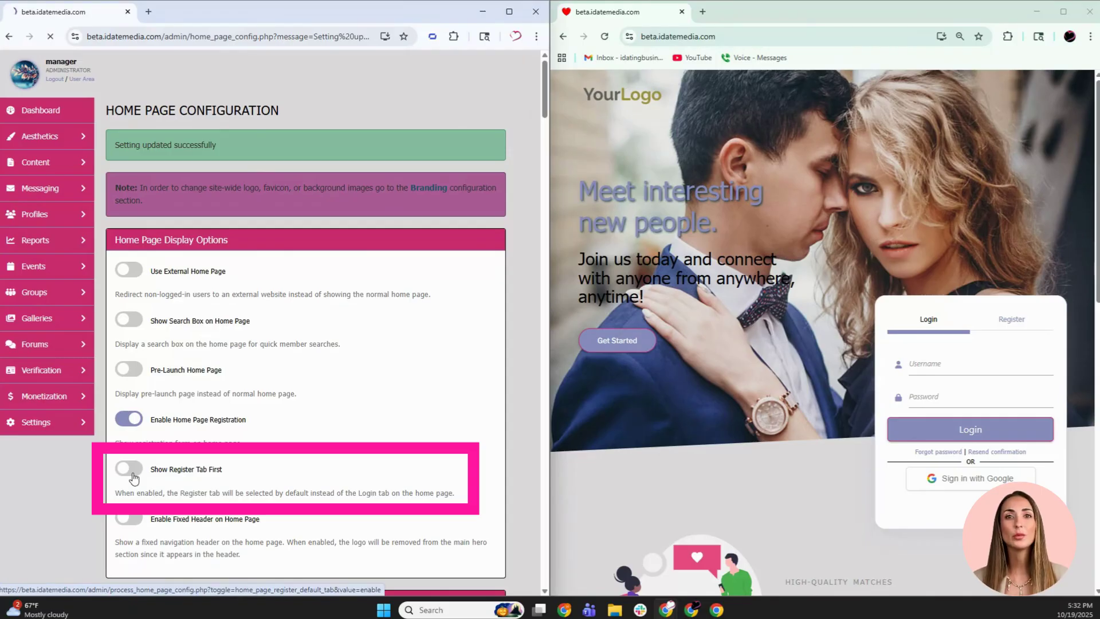
Step: Enable Show Register Tab First and the fixed header on the home page, reloading the live site after each change
left_click(134, 476)
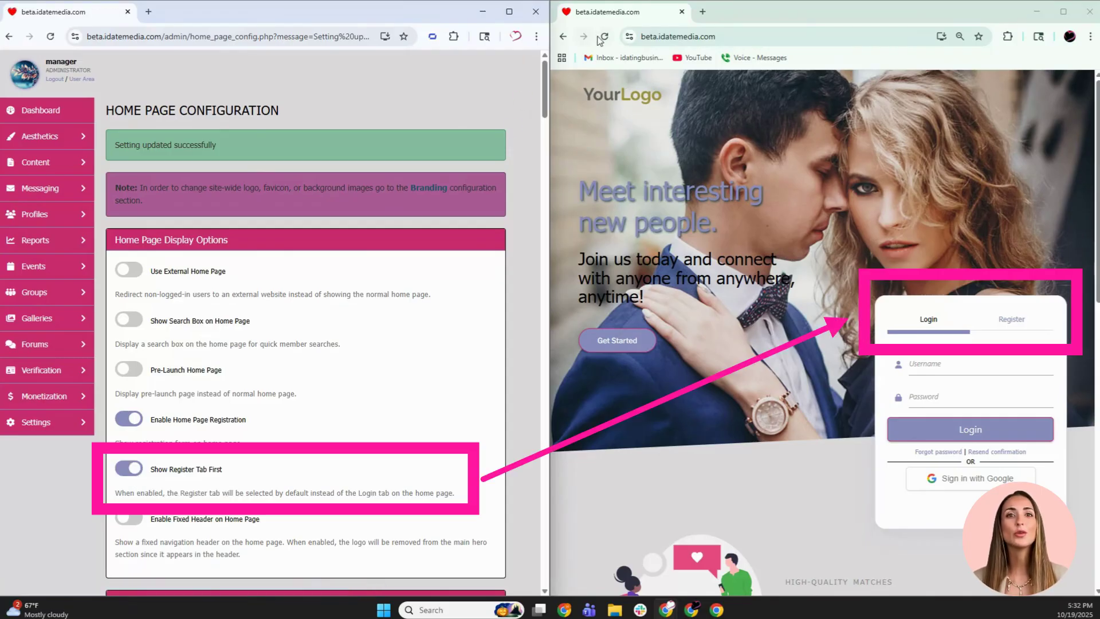
left_click(604, 36)
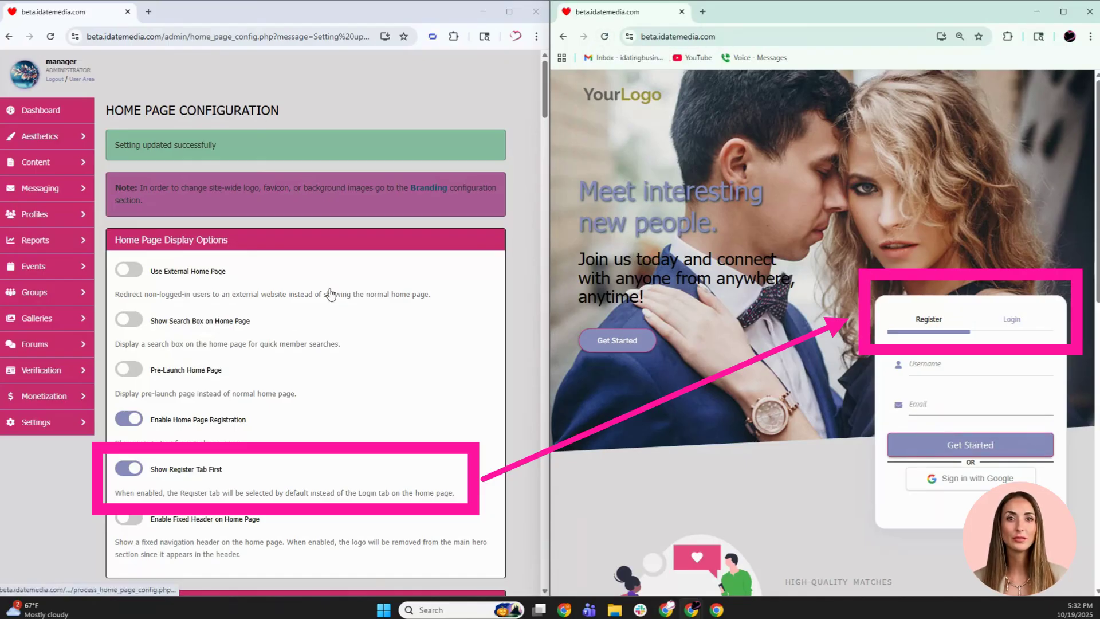
left_click(131, 518)
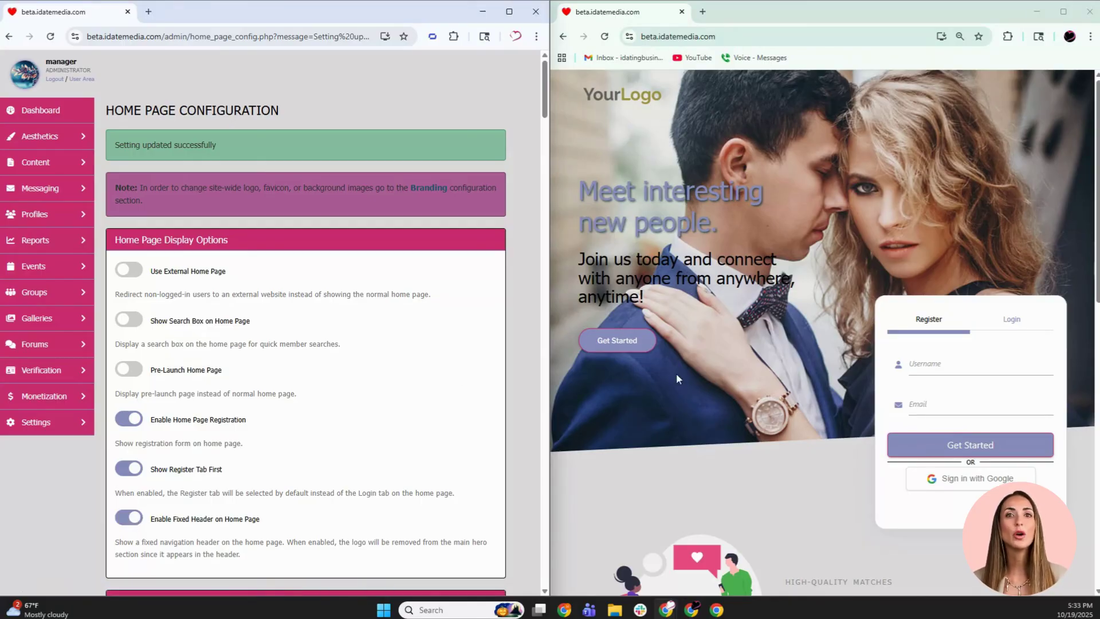
left_click(604, 38)
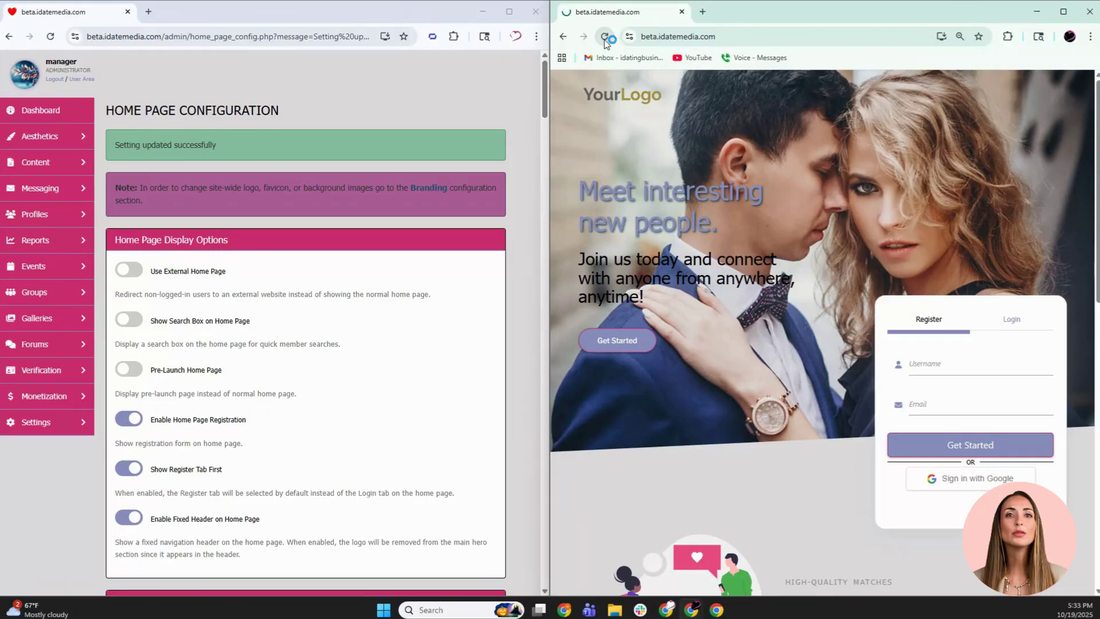
Step: View the available routes for the main call to action's button destination in Home Page Content and close the list without choosing one
scroll(750, 355, "down", 4)
scroll(750, 355, "down", 8)
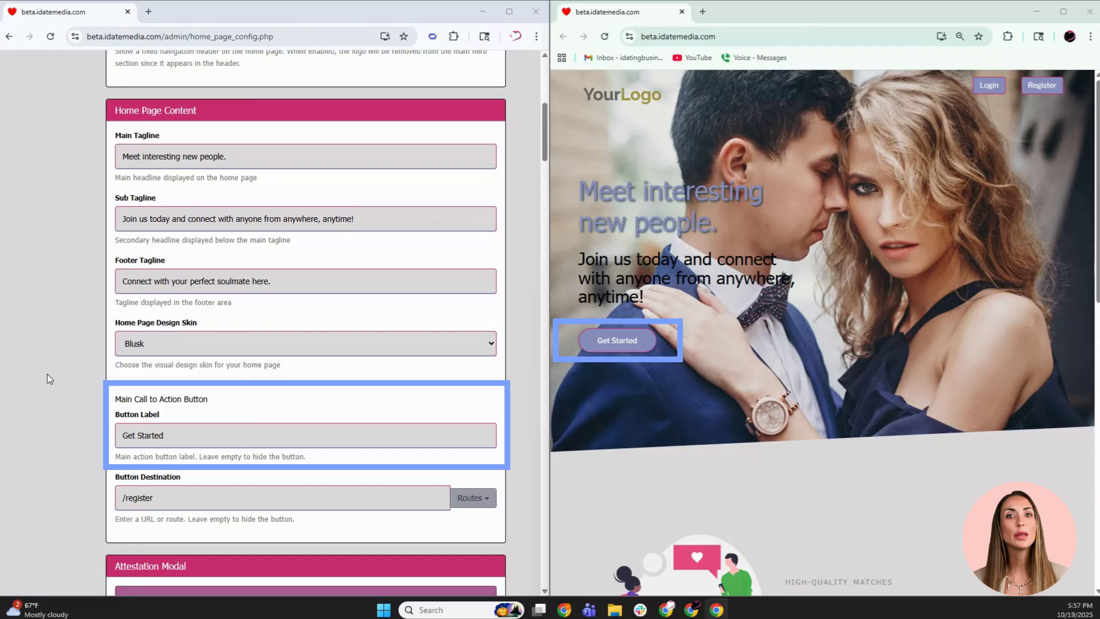
left_click(473, 498)
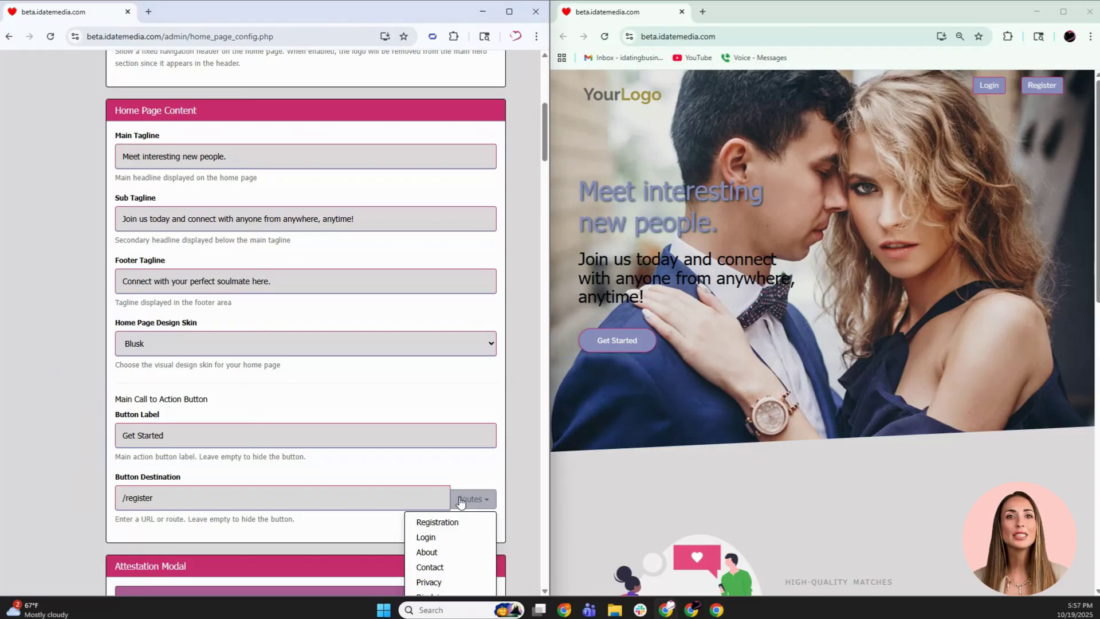
scroll(460, 502, "down", 2)
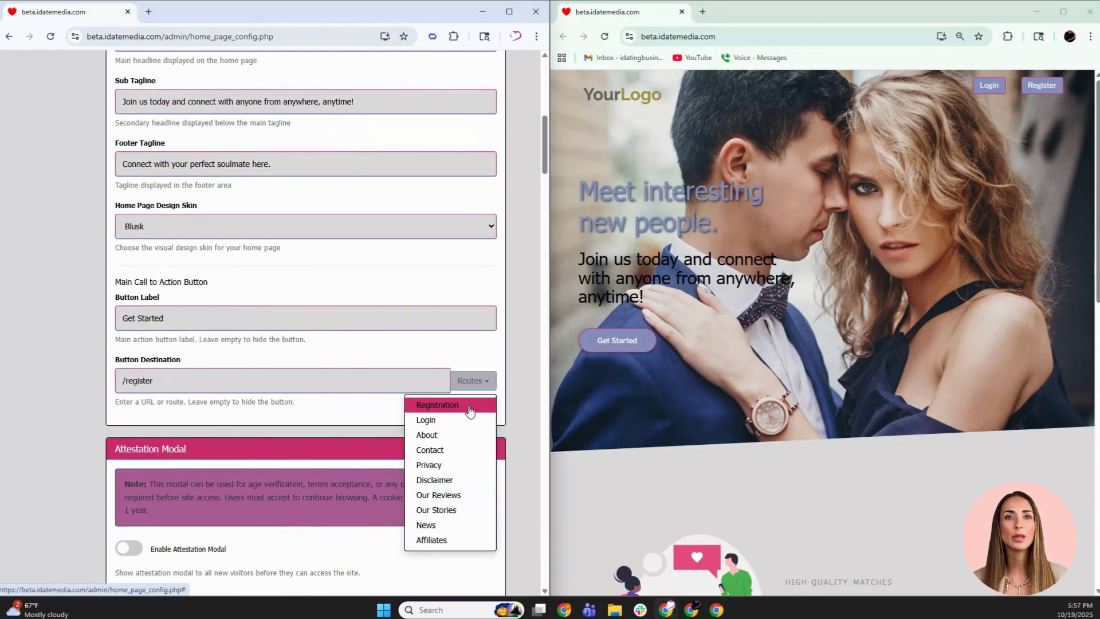
left_click(519, 417)
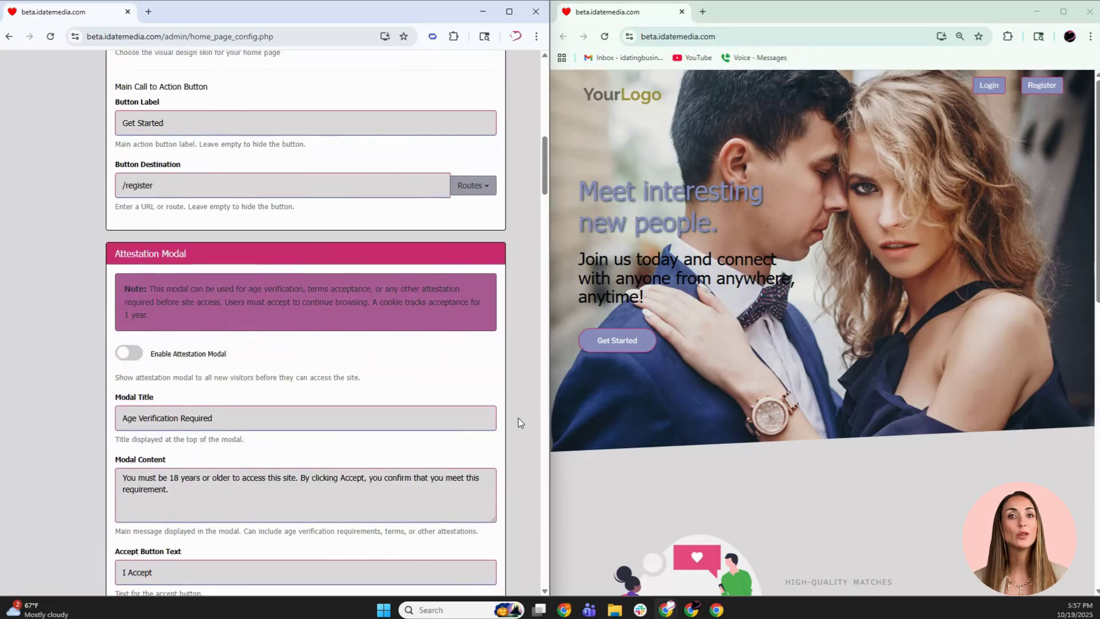
Step: Enable the Attestation Modal for new visitors and reload the live home page
scroll(519, 421, "down", 2)
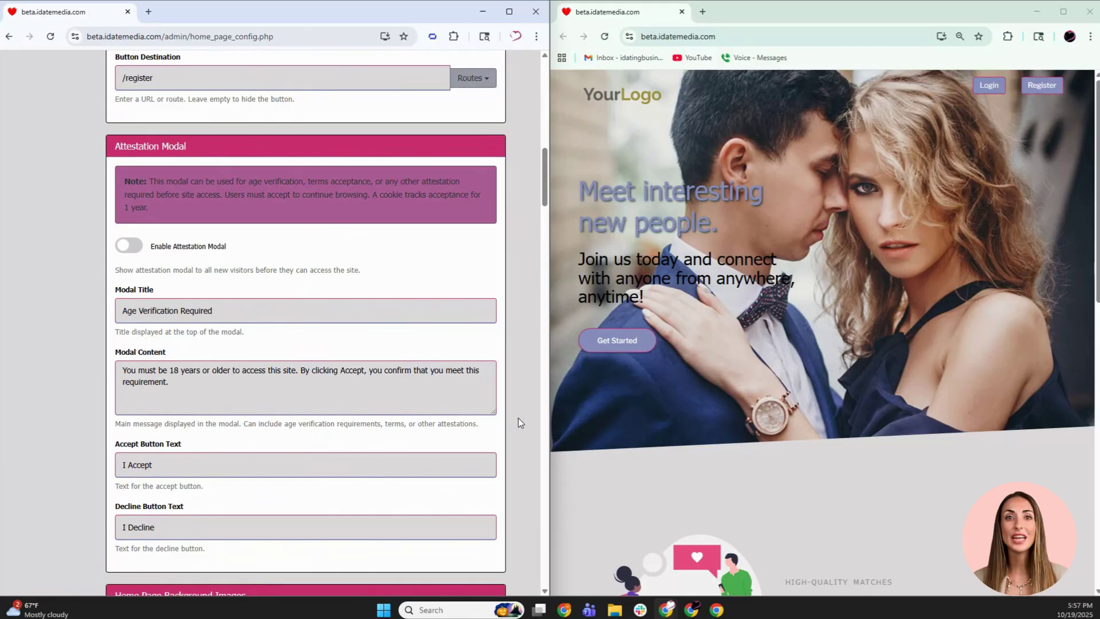
left_click(121, 245)
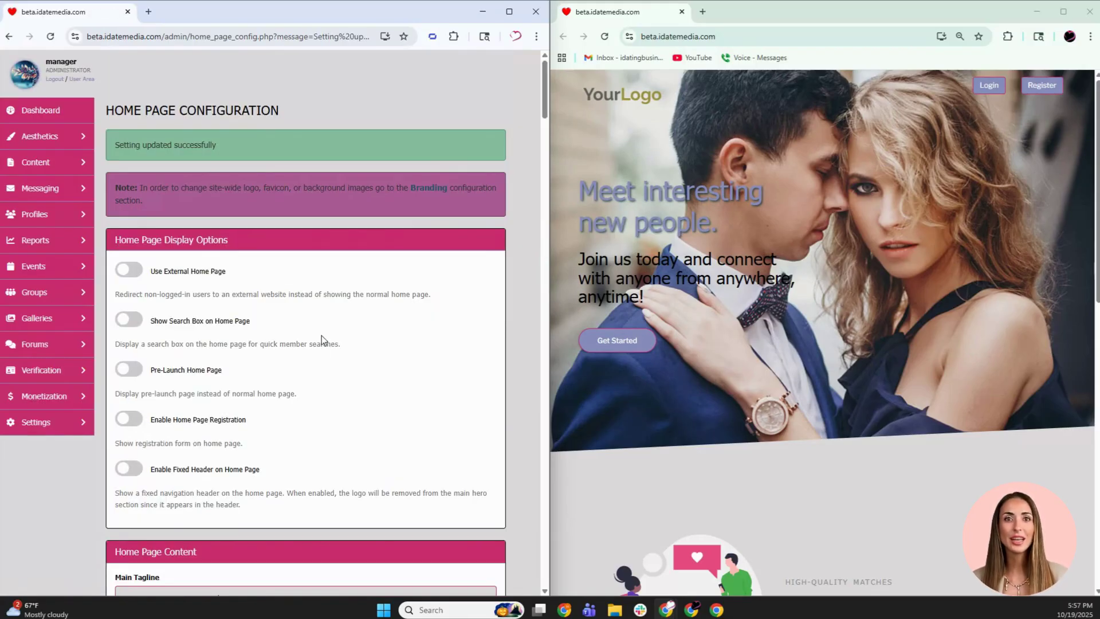
scroll(321, 338, "down", 12)
scroll(323, 338, "down", 3)
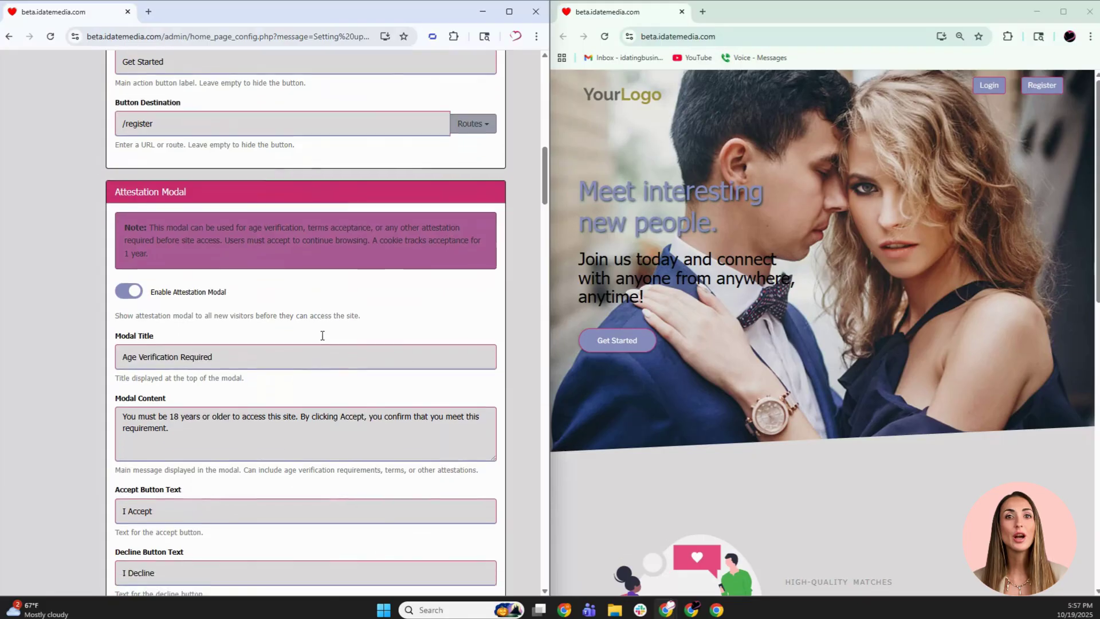
left_click(604, 36)
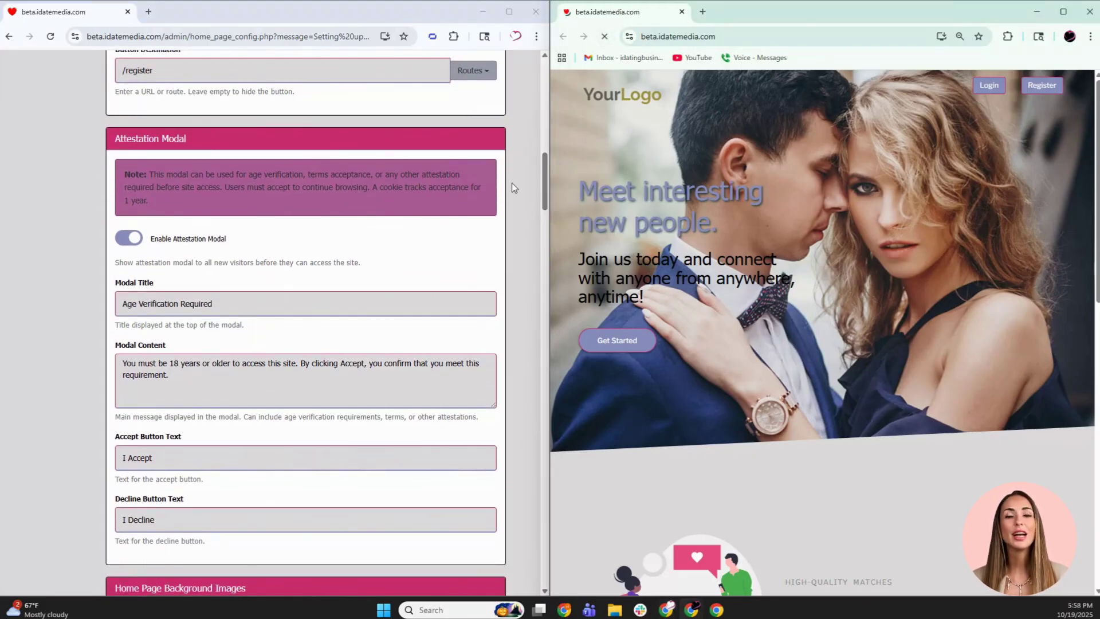
Step: Examine the Home Page Background Images section and the settings of Blurbs 1 to 3 alongside their appearance on the live site
scroll(511, 311, "down", 1)
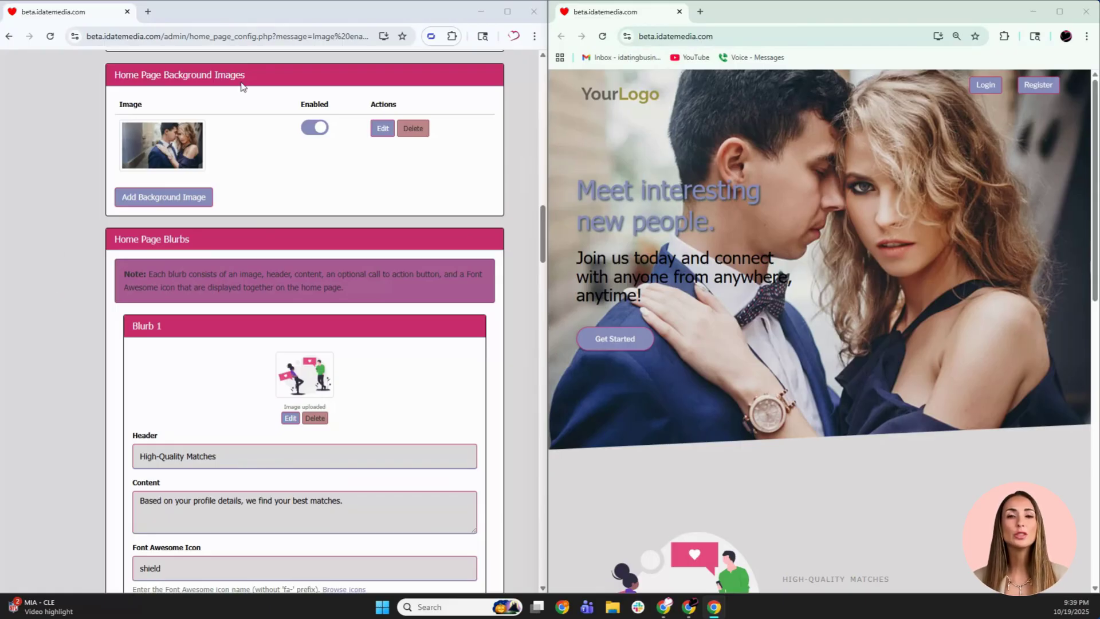
left_click_drag(252, 73, 110, 75)
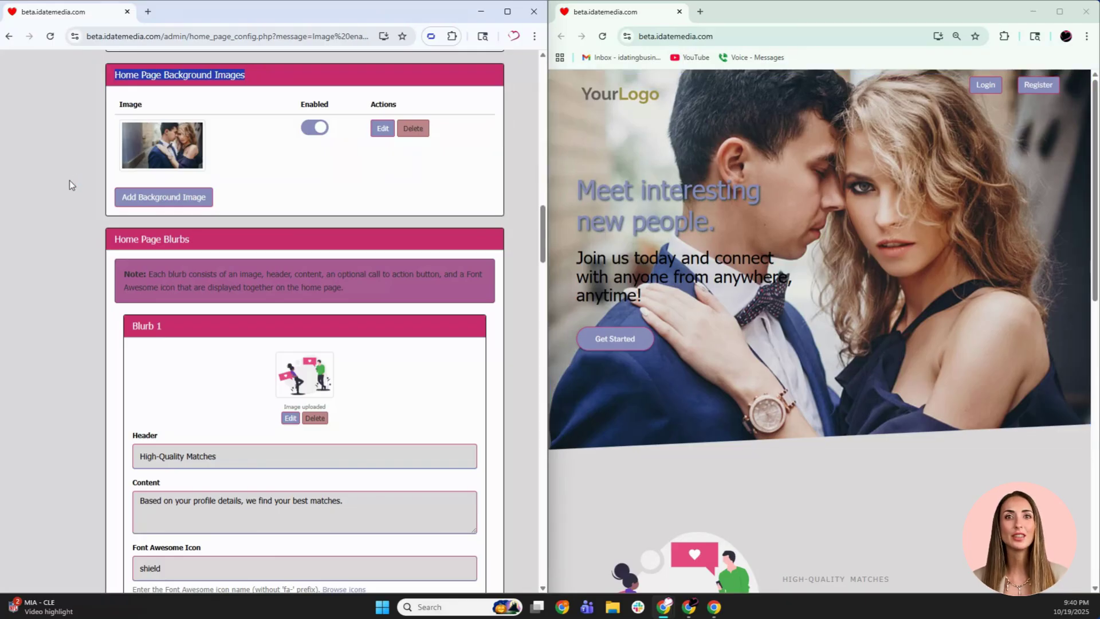
scroll(54, 290, "down", 3)
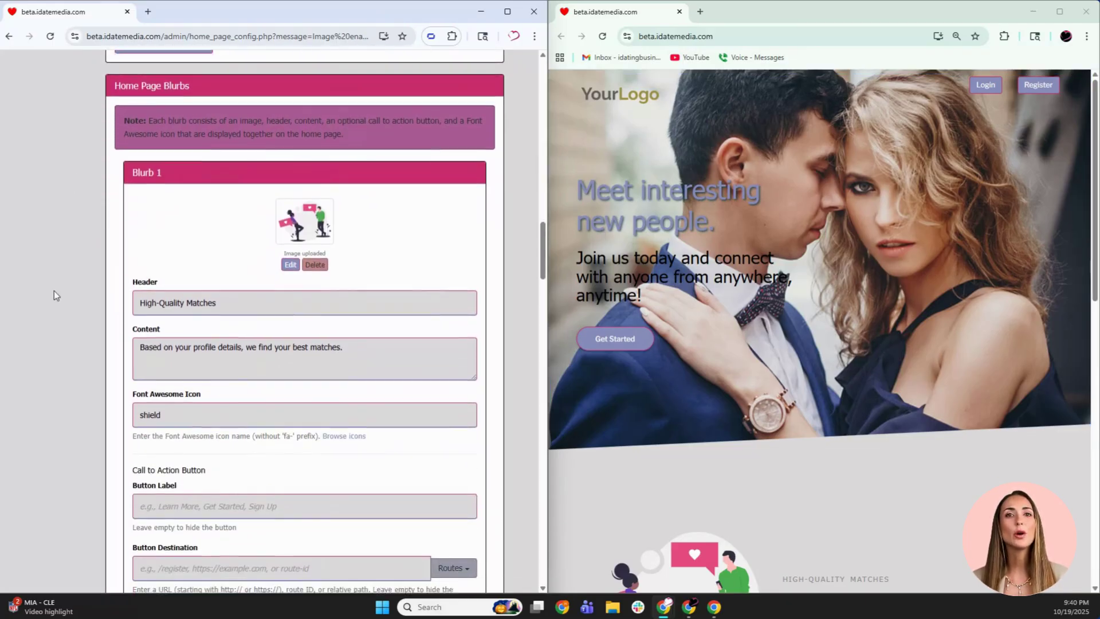
scroll(642, 425, "down", 3)
scroll(642, 427, "down", 2)
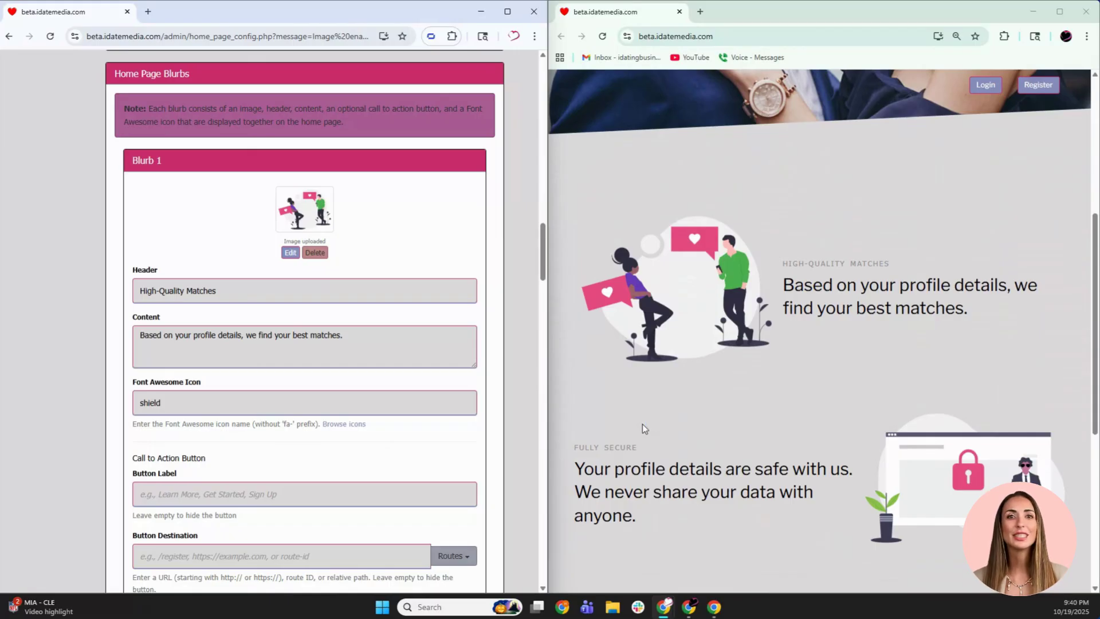
scroll(642, 424, "down", 1)
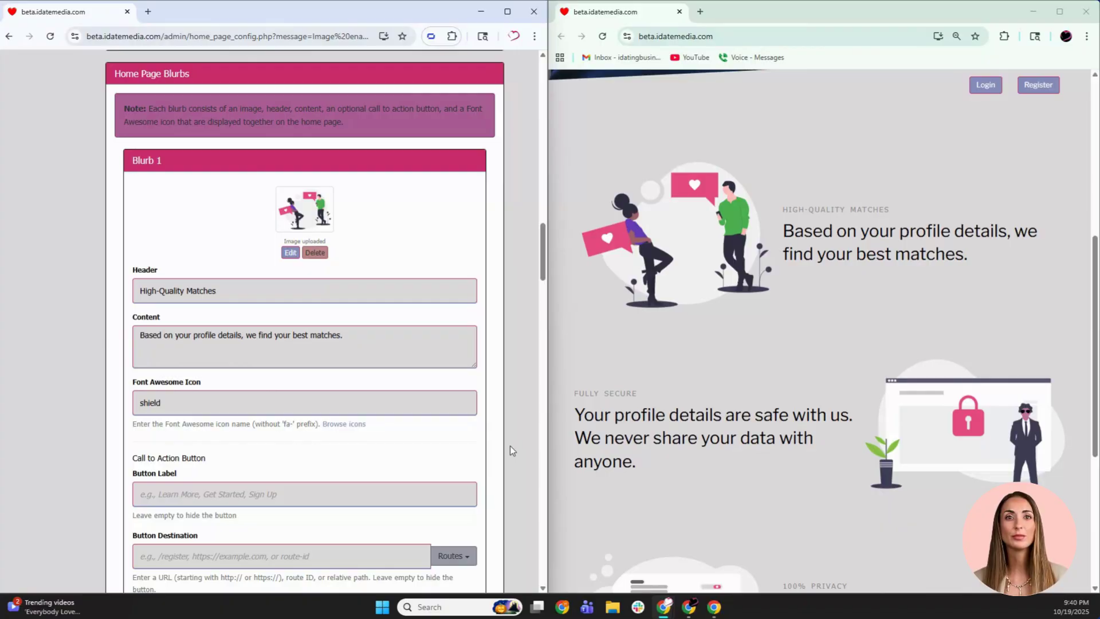
scroll(509, 445, "down", 6)
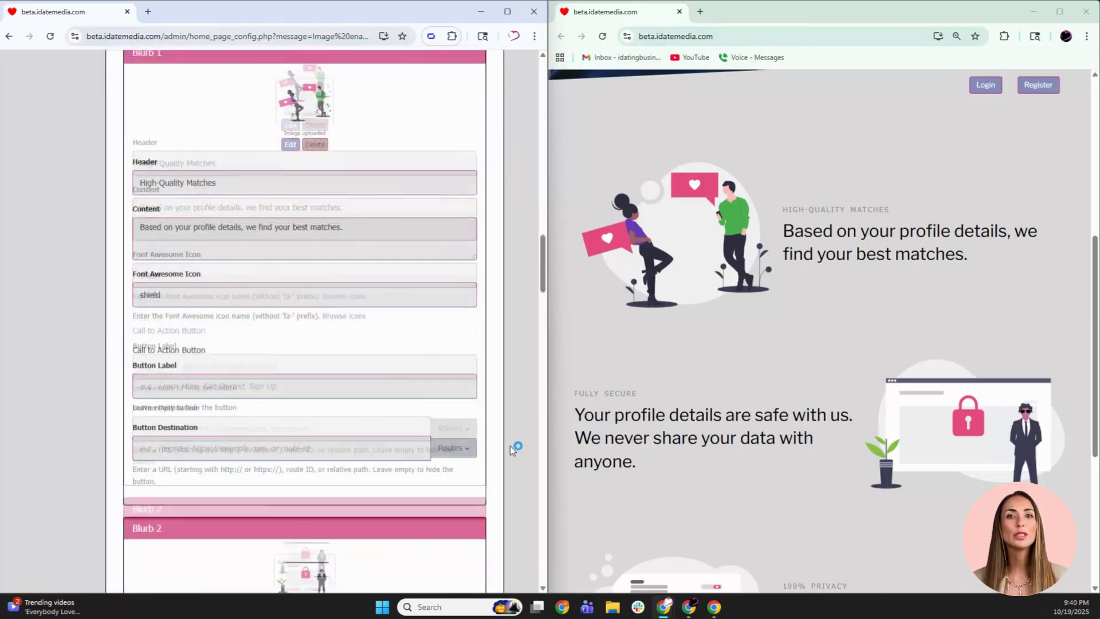
scroll(510, 445, "down", 4)
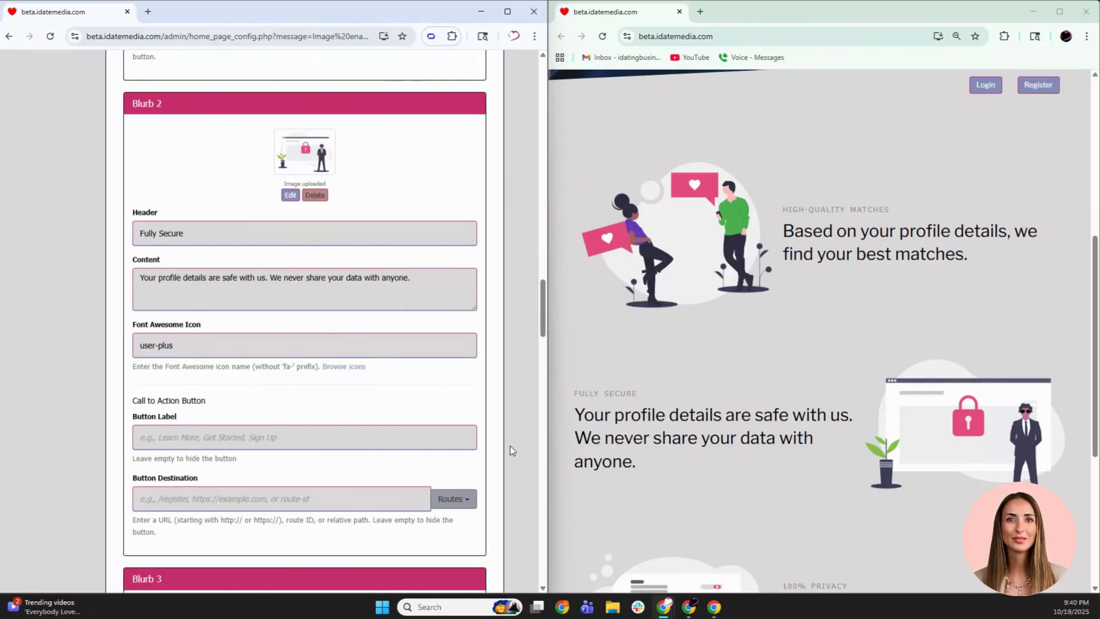
scroll(510, 445, "down", 4)
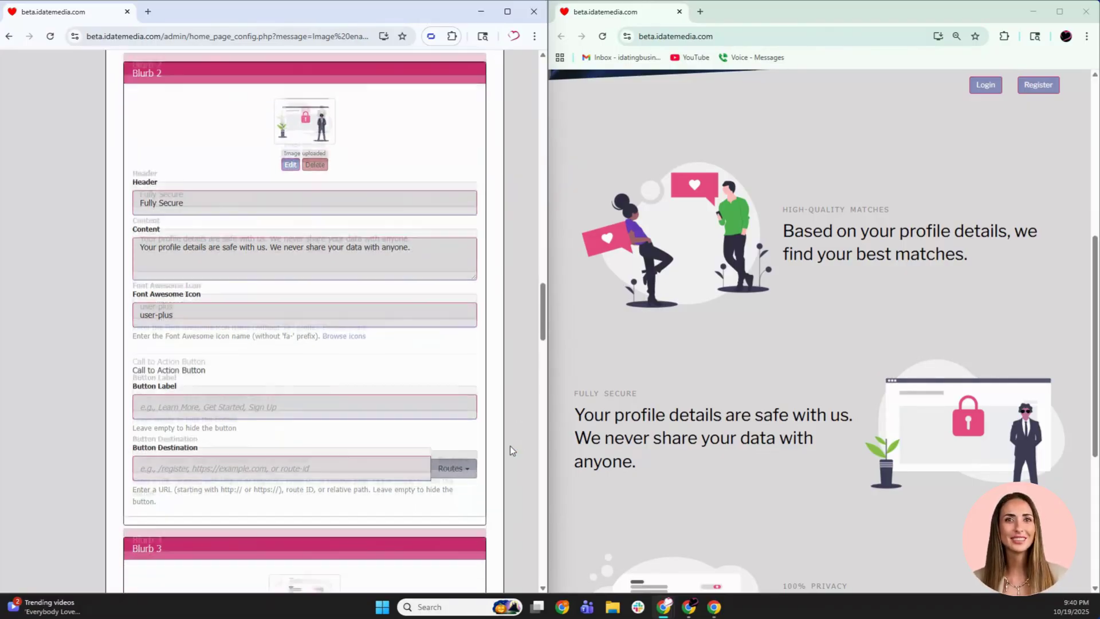
scroll(510, 446, "down", 3)
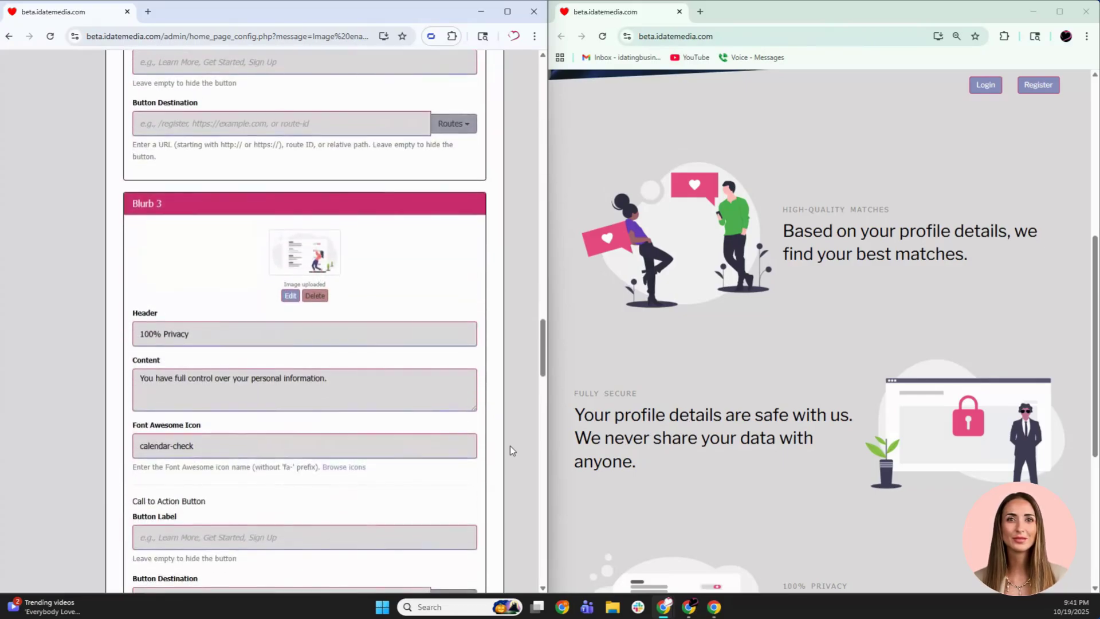
scroll(510, 446, "down", 1)
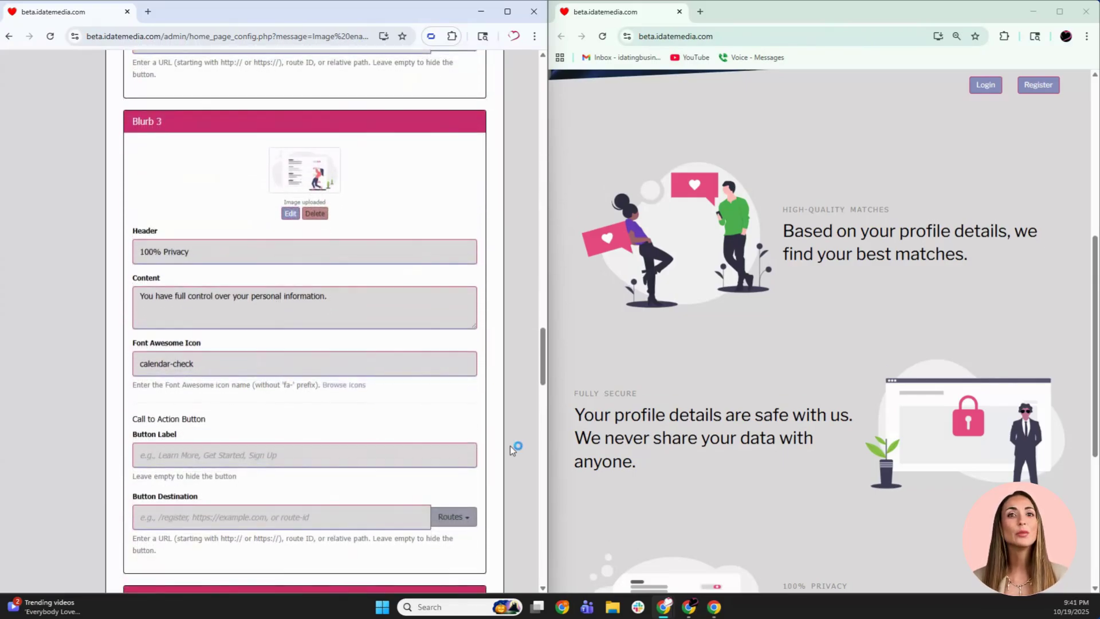
scroll(712, 500, "down", 5)
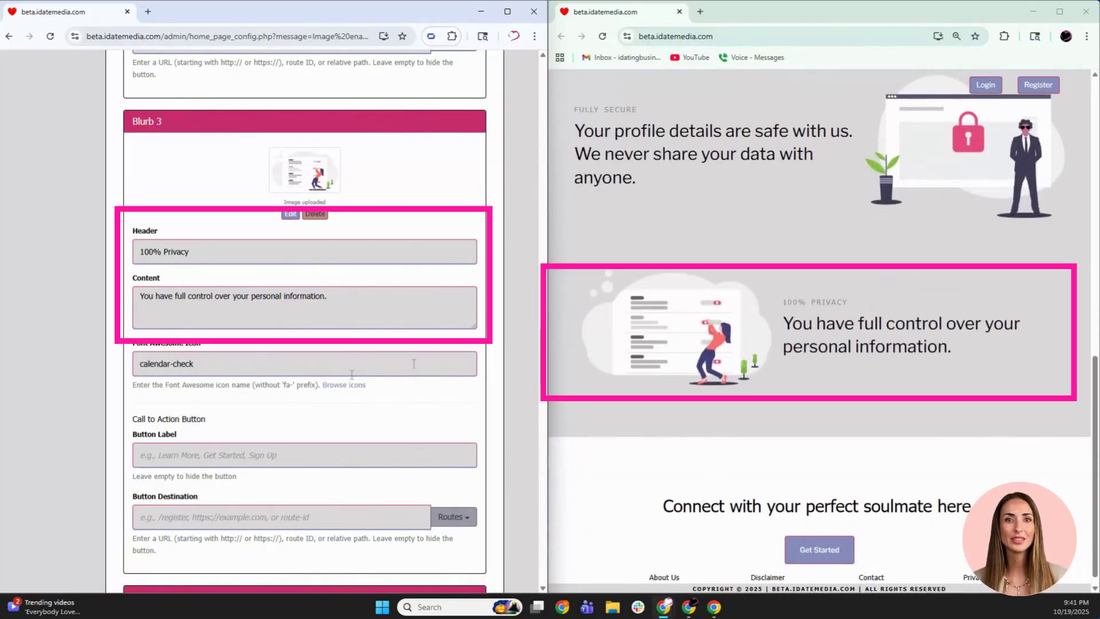
Step: Give Blurb 3 a call to action button labelled Privacy with the destination /privacy
triple_click(171, 420)
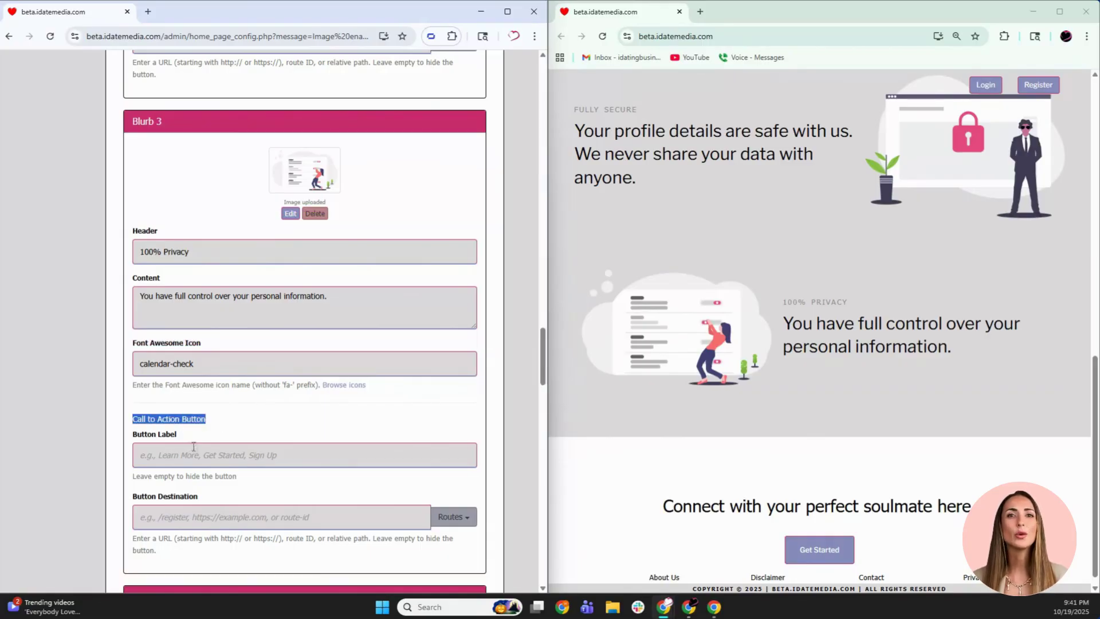
left_click(213, 456)
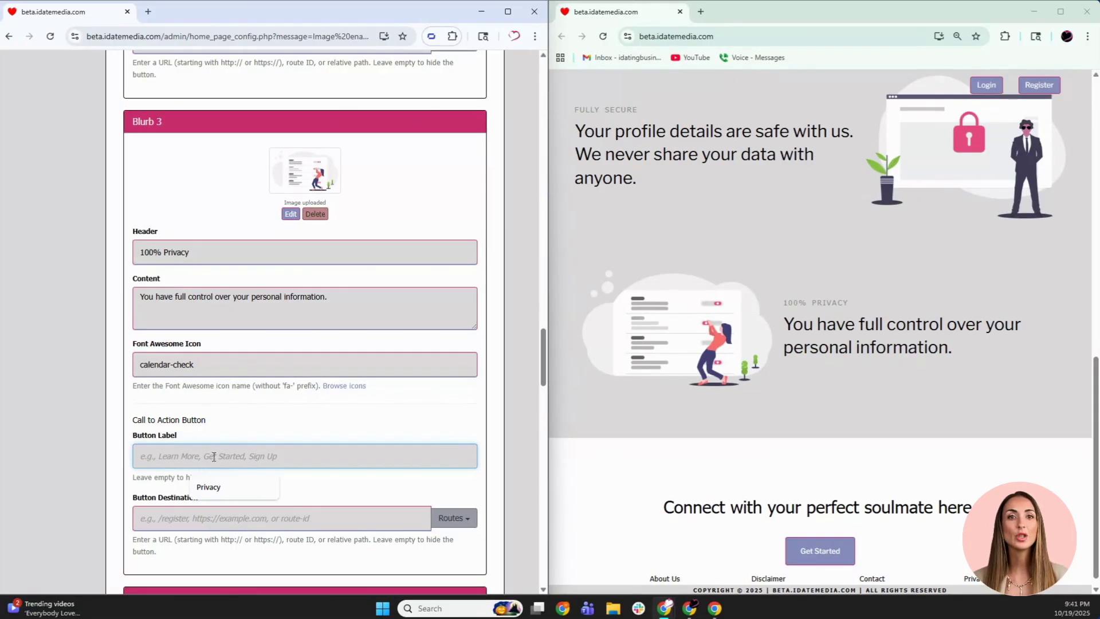
left_click(230, 488)
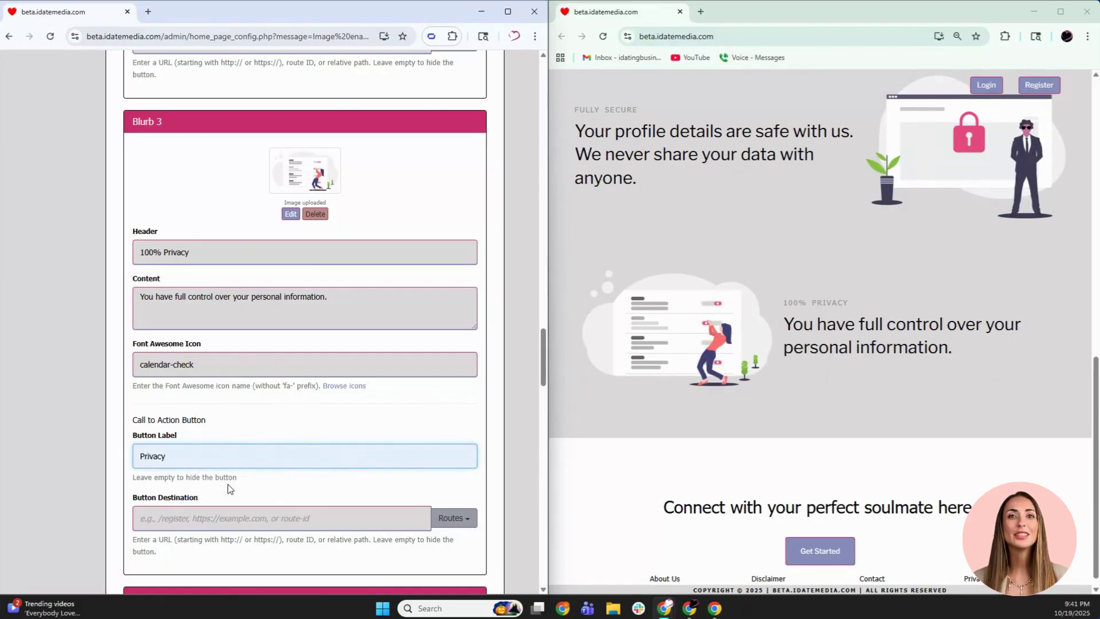
left_click(453, 519)
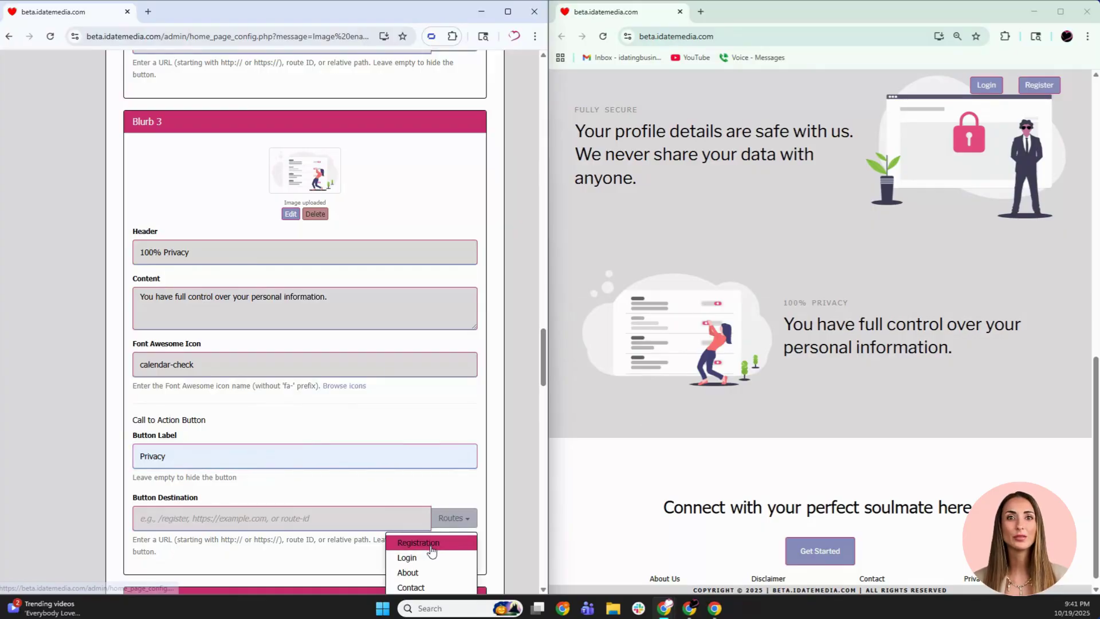
scroll(444, 544, "down", 1)
left_click(431, 544)
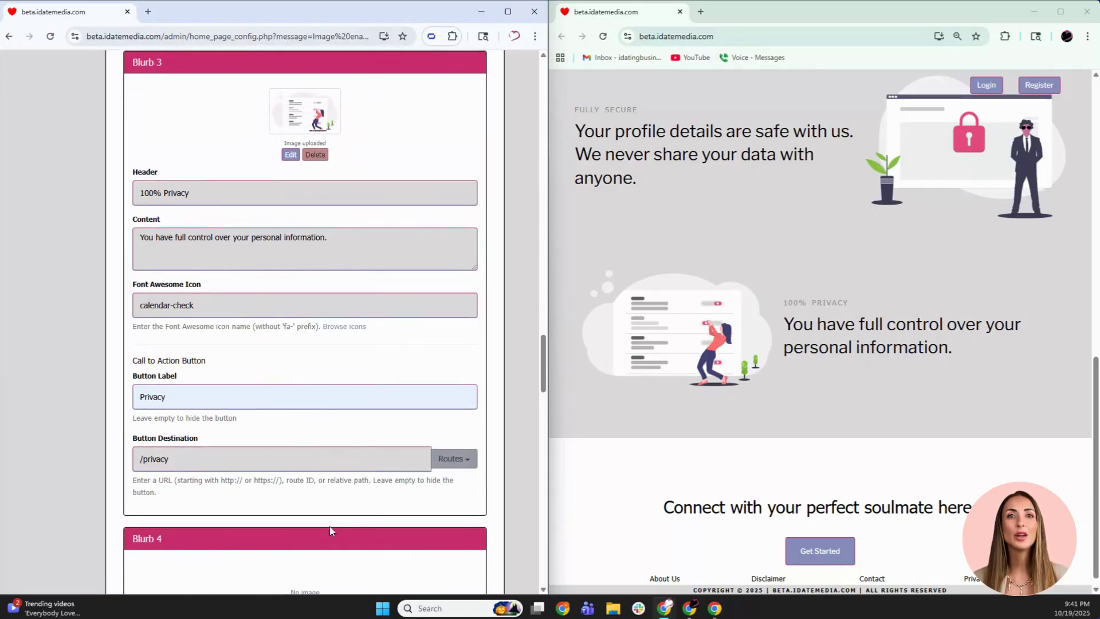
Step: Save the home page settings and reload the live site to check Blurb 3's new button
scroll(331, 496, "down", 12)
scroll(326, 494, "down", 2)
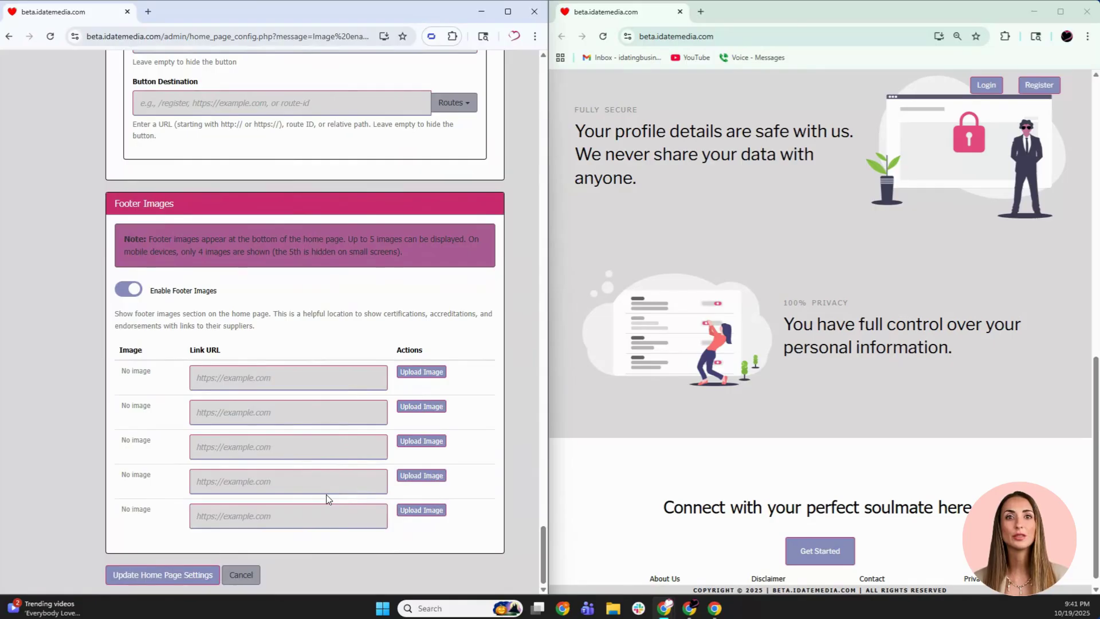
left_click(161, 582)
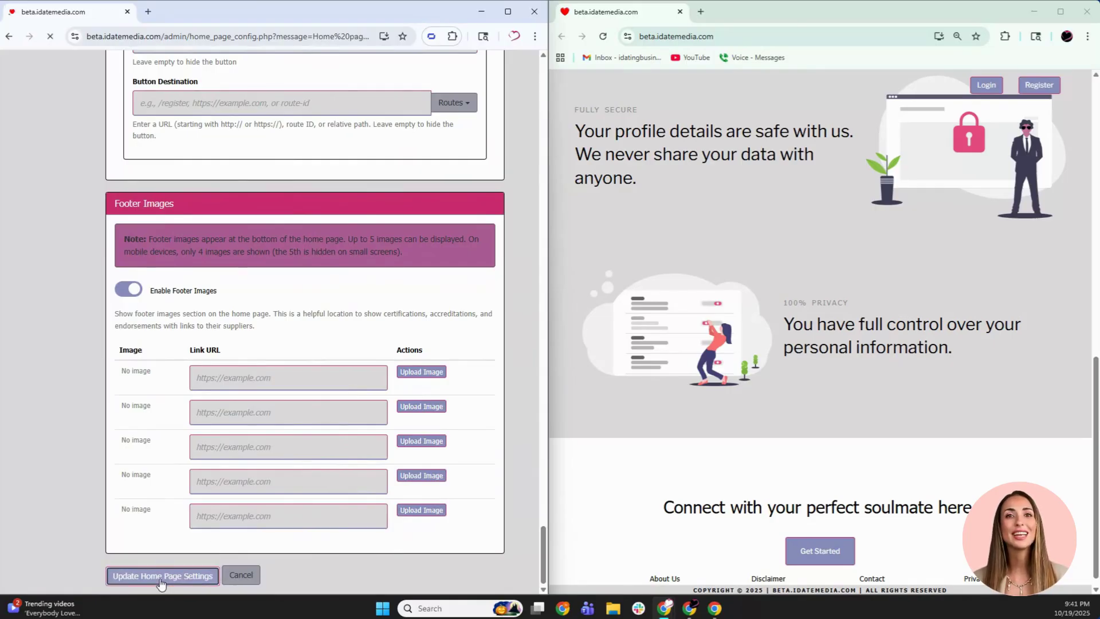
left_click(603, 37)
scroll(710, 198, "down", 10)
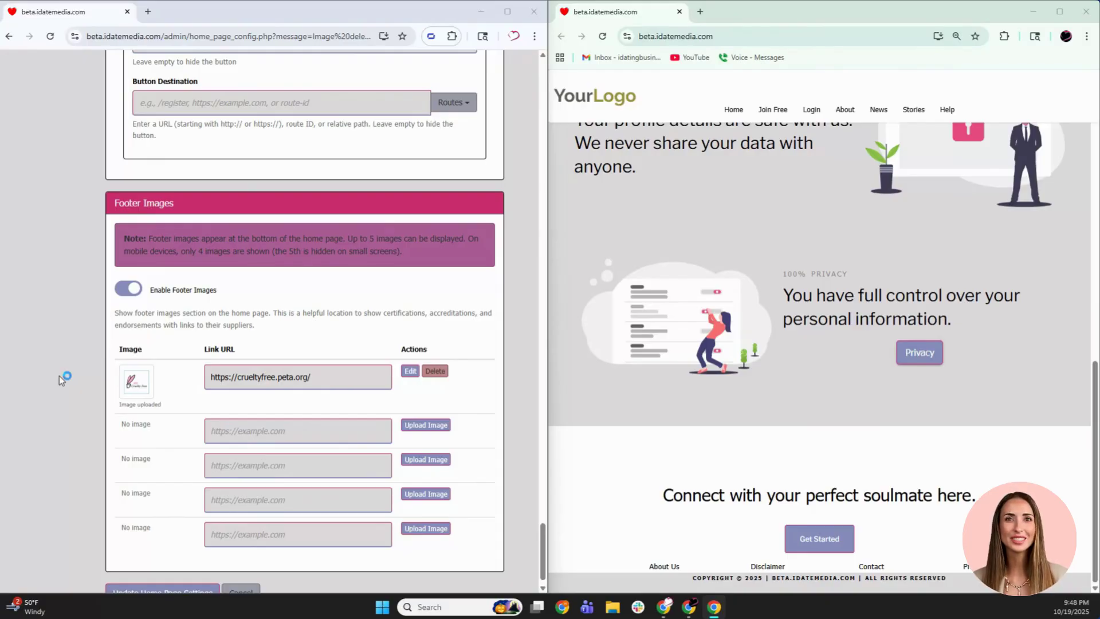
Step: Save the home page settings with the linked footer image, reload the live home page and open the Cruelty-Free image's link
scroll(109, 447, "down", 1)
left_click(143, 576)
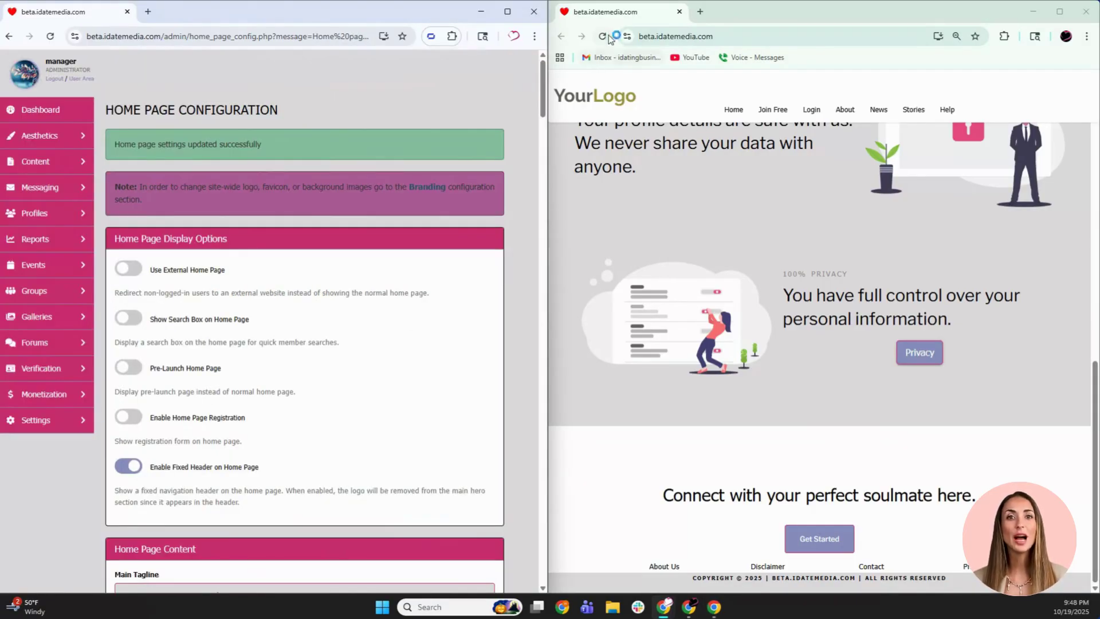
left_click(603, 36)
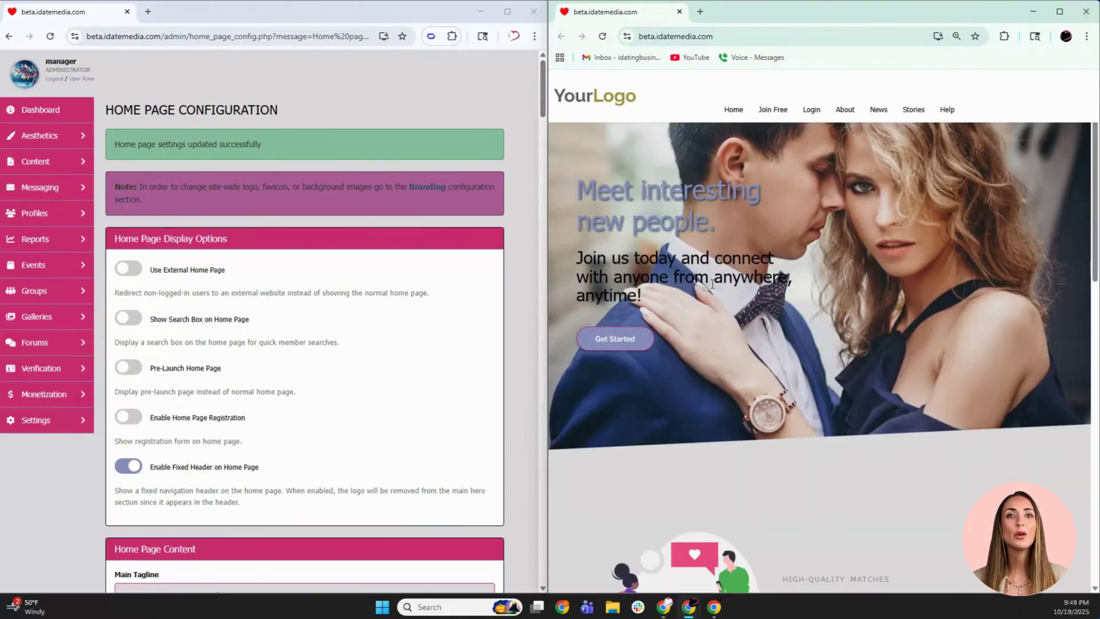
scroll(712, 285, "down", 10)
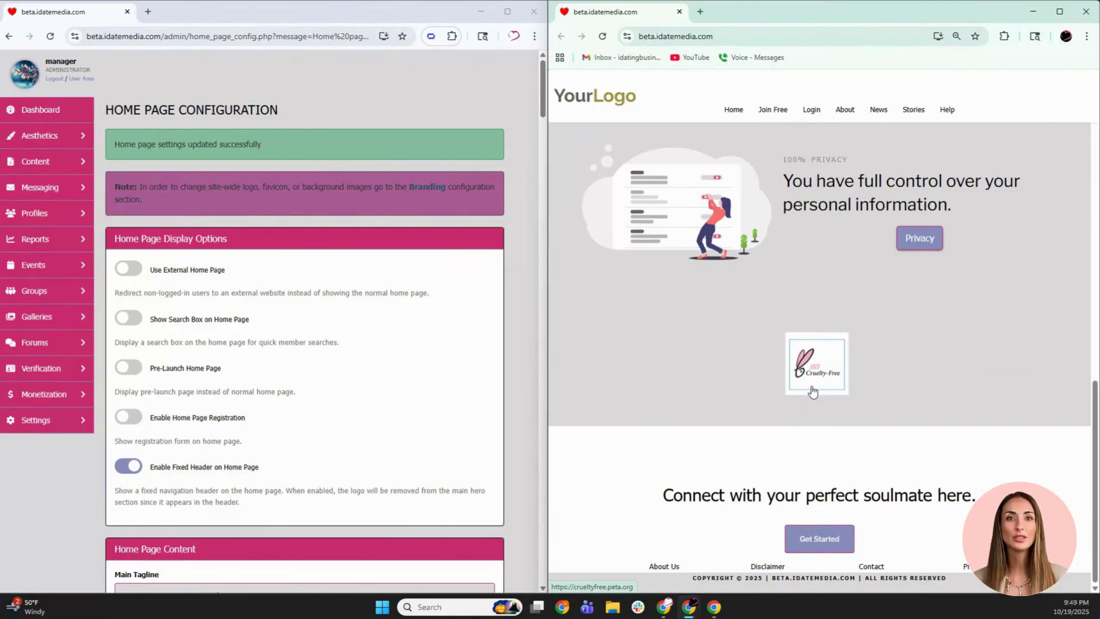
scroll(371, 422, "down", 20)
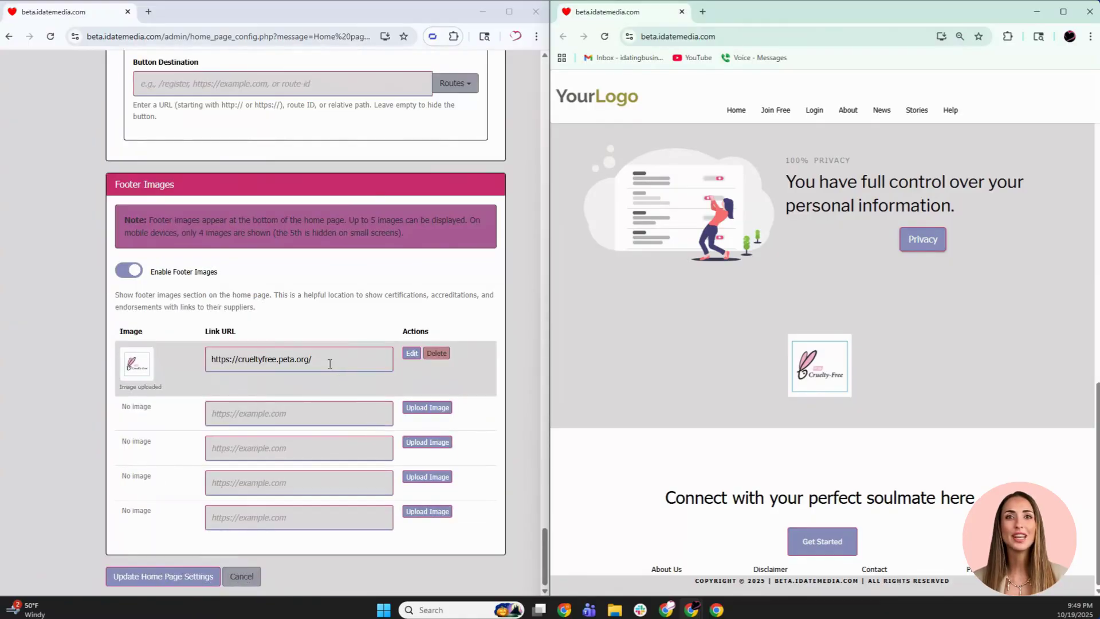
left_click(835, 358)
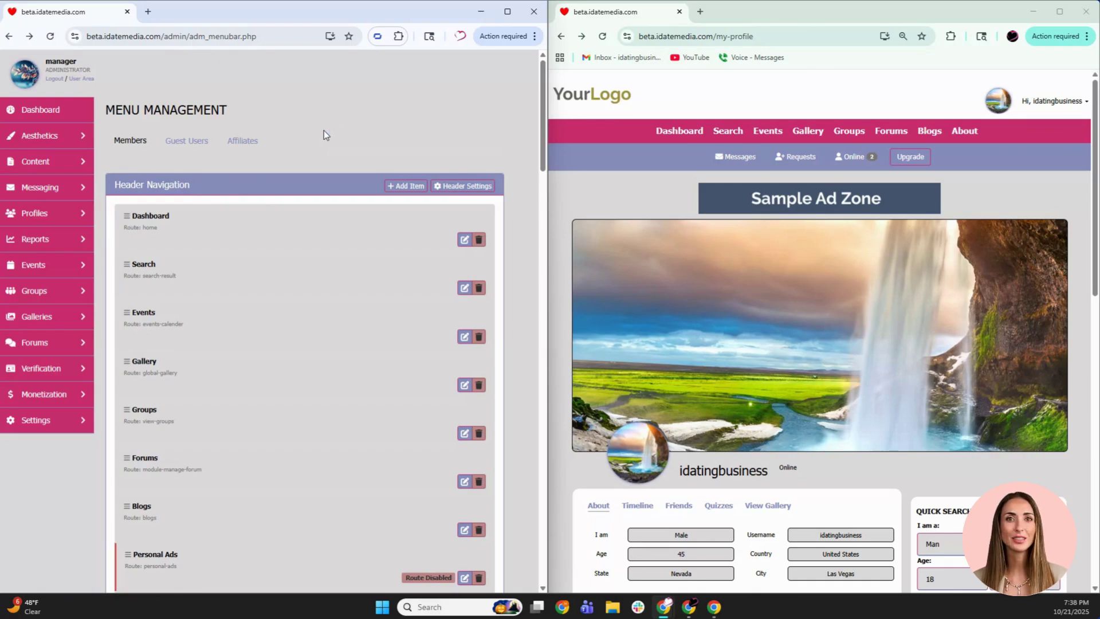
Step: View the menus for guest users and affiliates in Menu Management and return to the members' menus
left_click(186, 140)
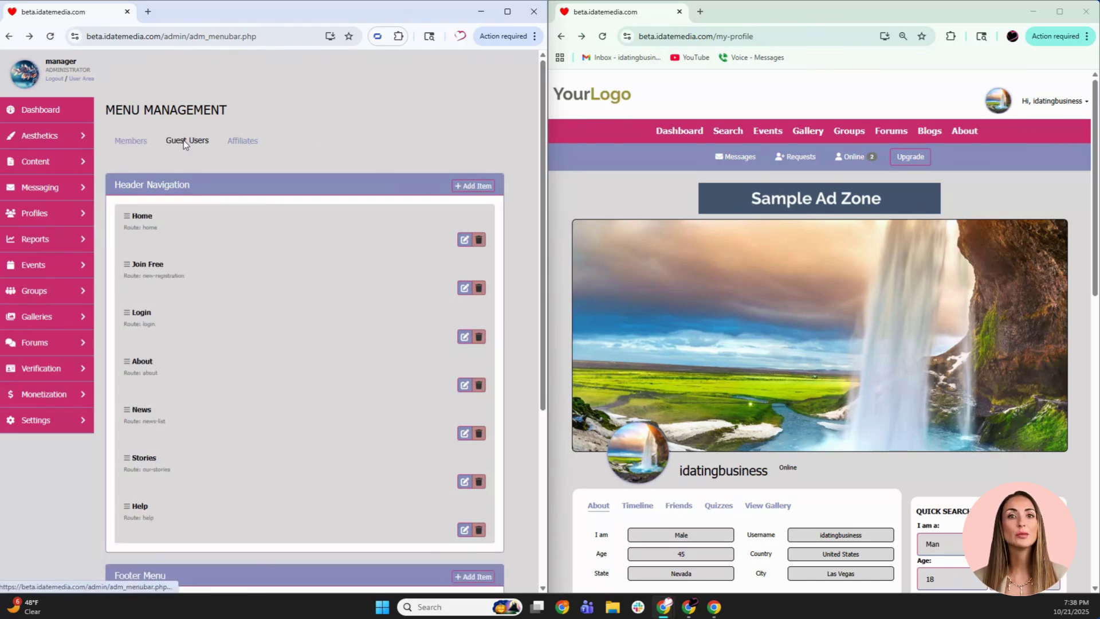
left_click(246, 146)
left_click(130, 140)
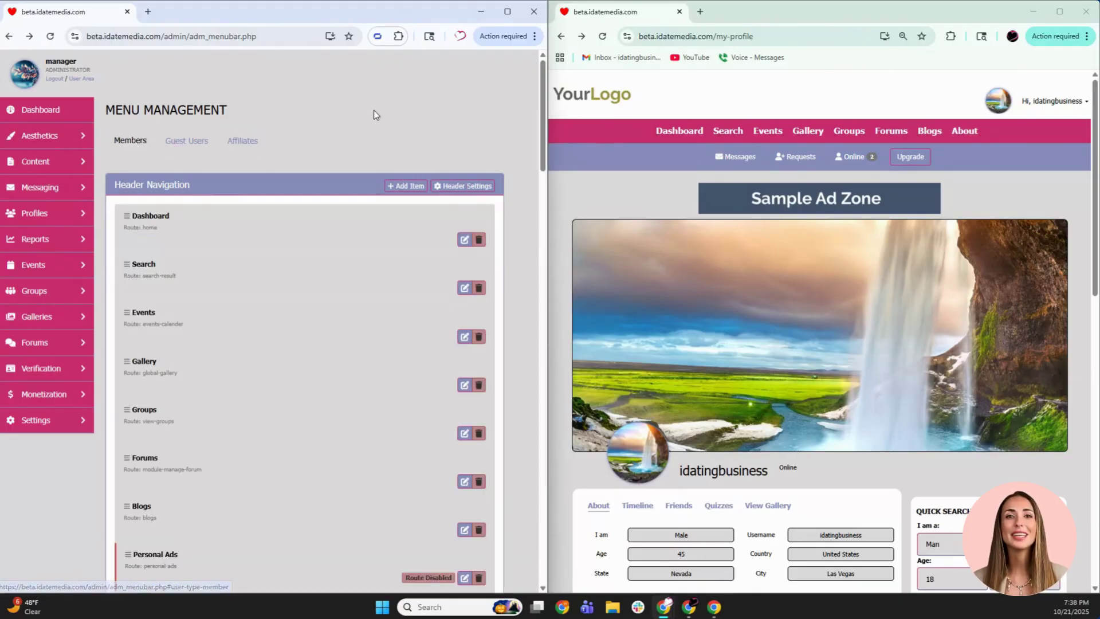
Step: Examine the header image, navigation font color and header font size settings for members, and return to Menu Management
left_click(447, 186)
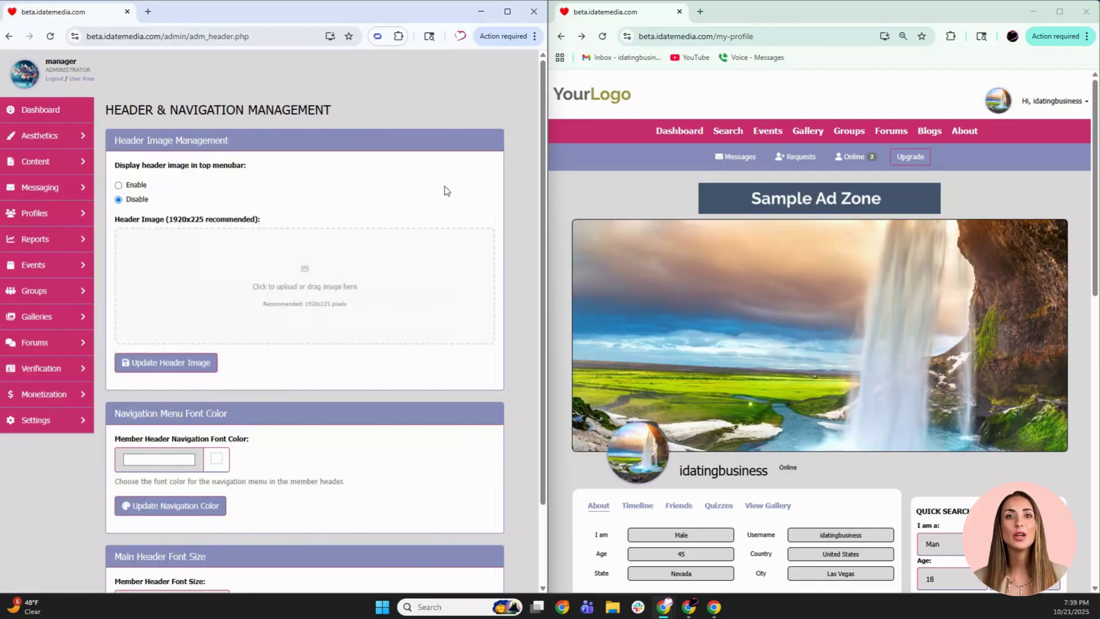
scroll(506, 256, "down", 2)
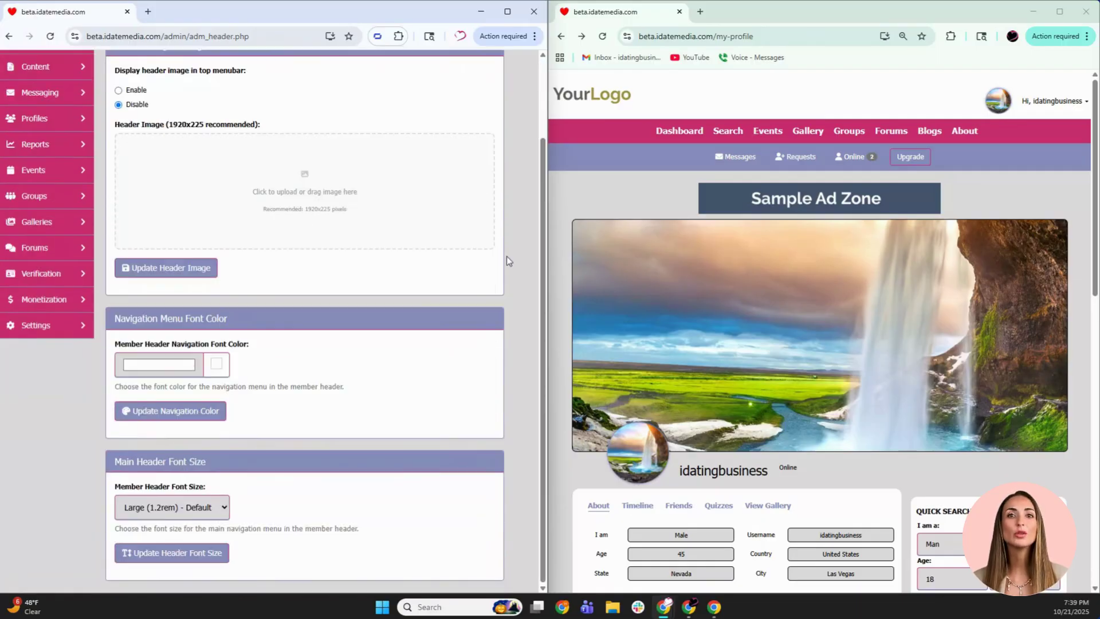
scroll(506, 256, "up", 2)
left_click(8, 37)
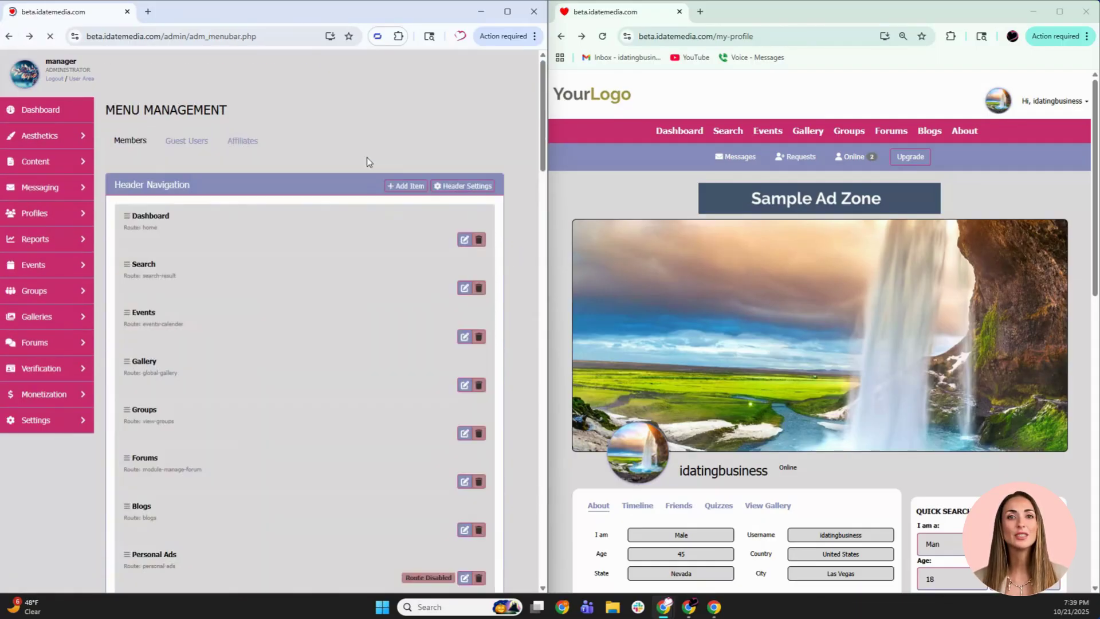
Step: Relabel the members' Events header item as Calendar with sort order 2, save it and reload the live site
left_click(463, 339)
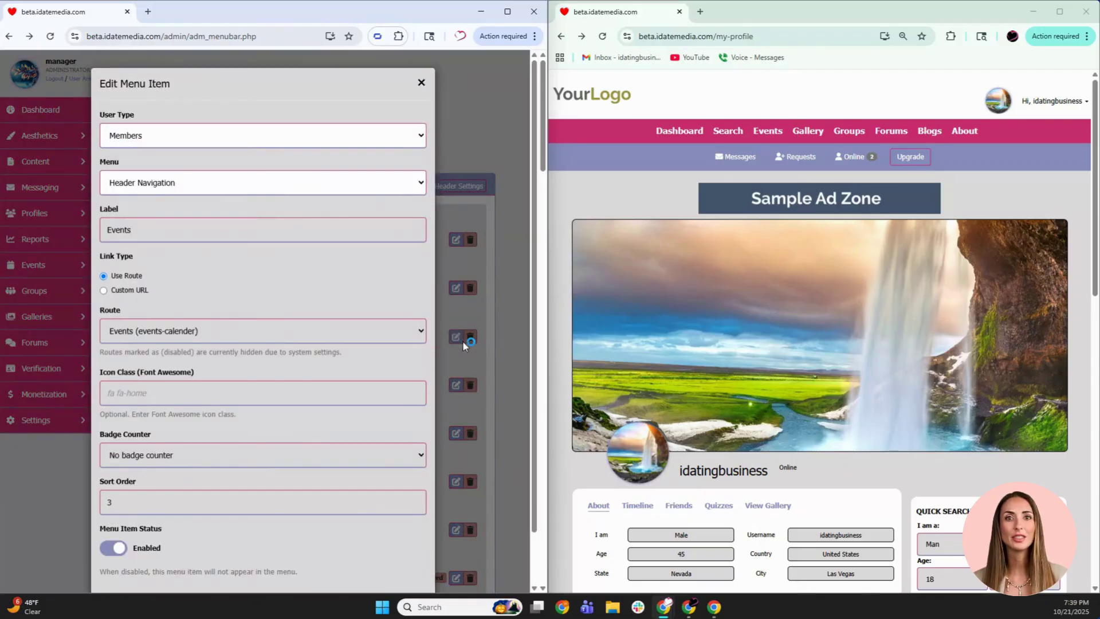
triple_click(347, 232)
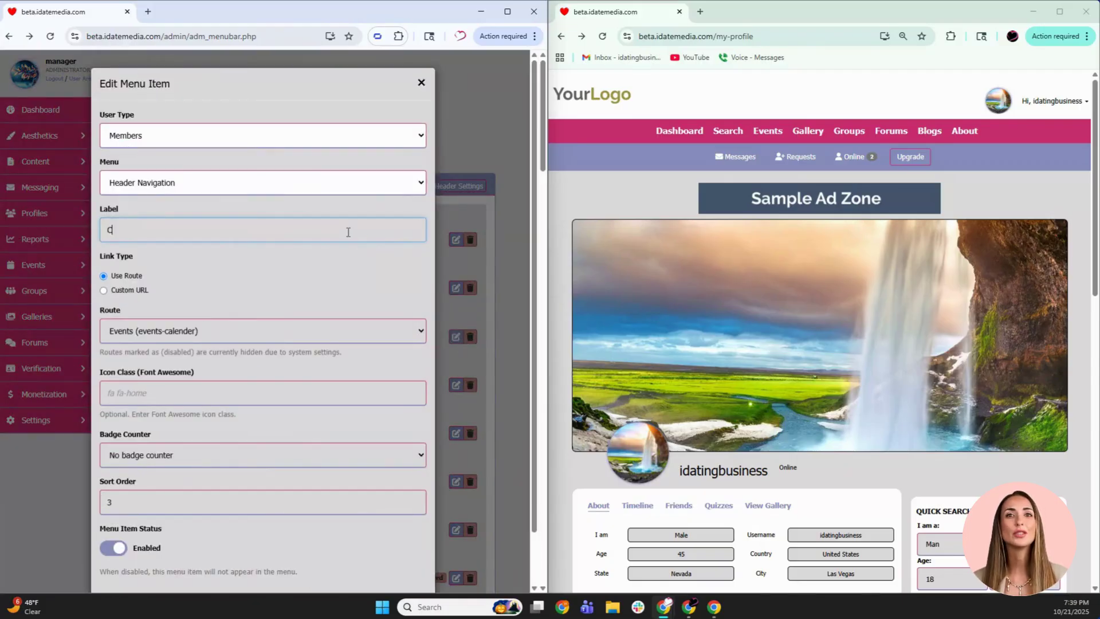
type("Calendar")
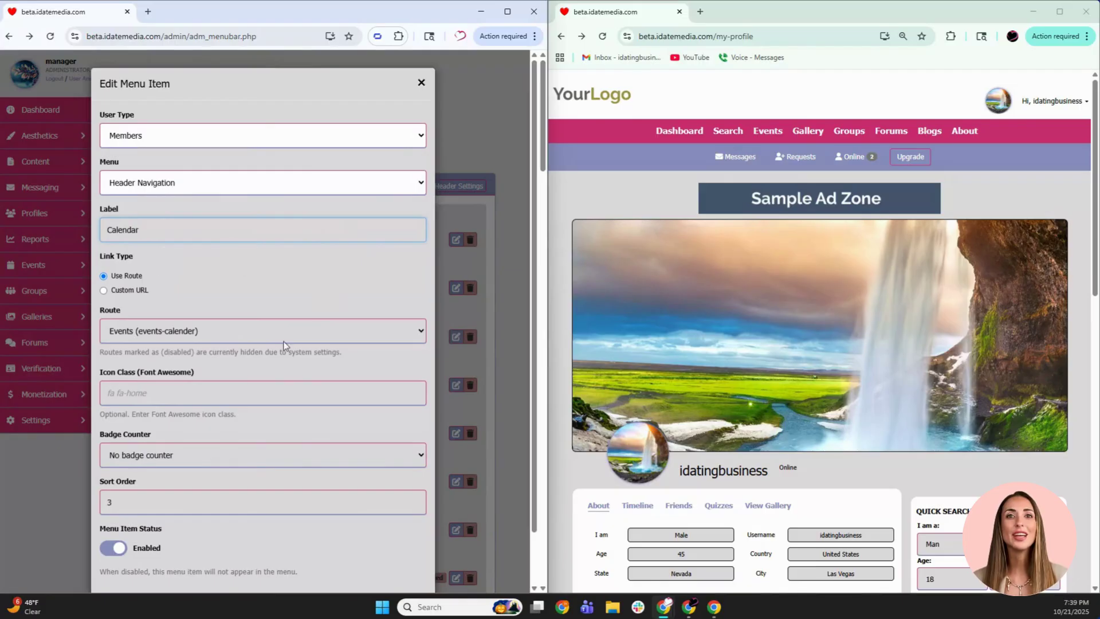
double_click(135, 500)
type("2")
scroll(260, 556, "down", 1)
left_click(361, 557)
left_click(601, 39)
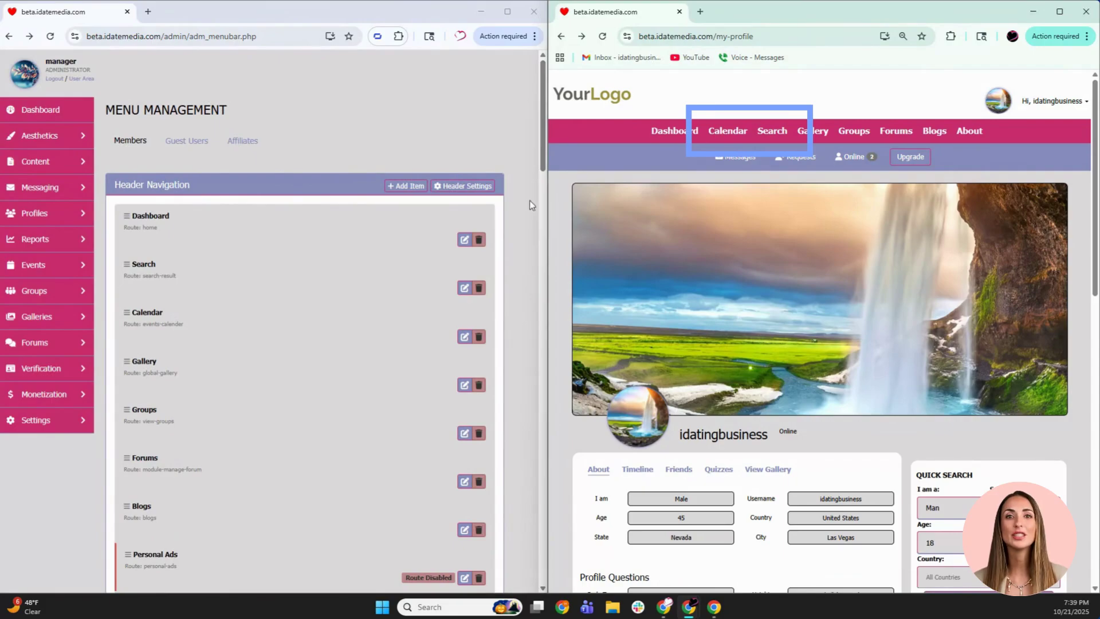
Step: Compare the members' Sub Menu, Footer Menu and User Dropdown Menu items with the corresponding menus on the live site
scroll(520, 254, "down", 9)
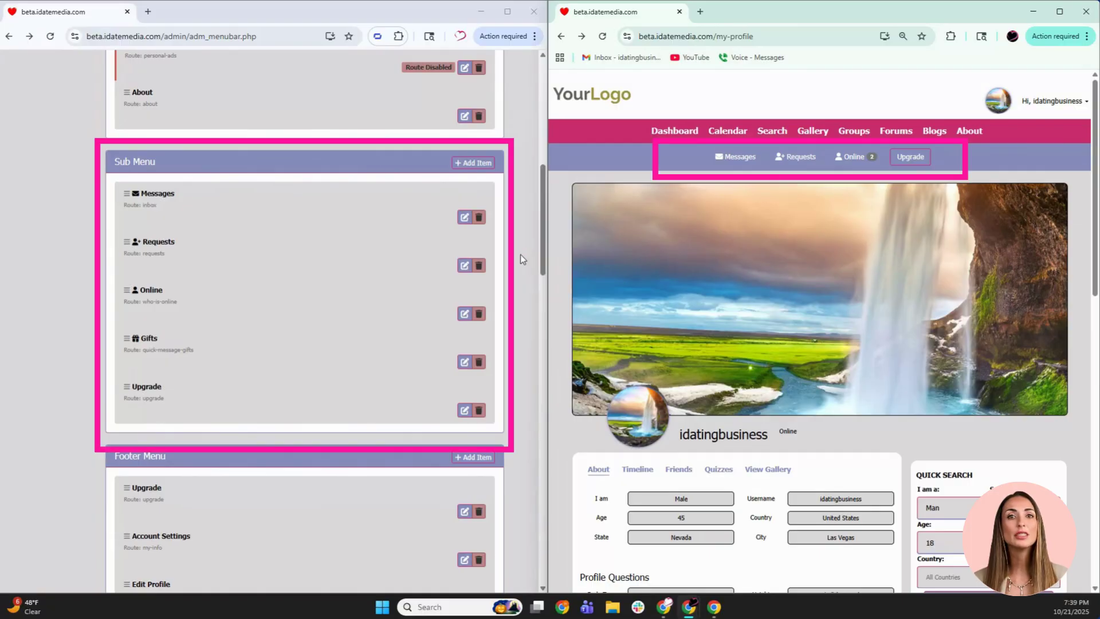
scroll(520, 255, "down", 6)
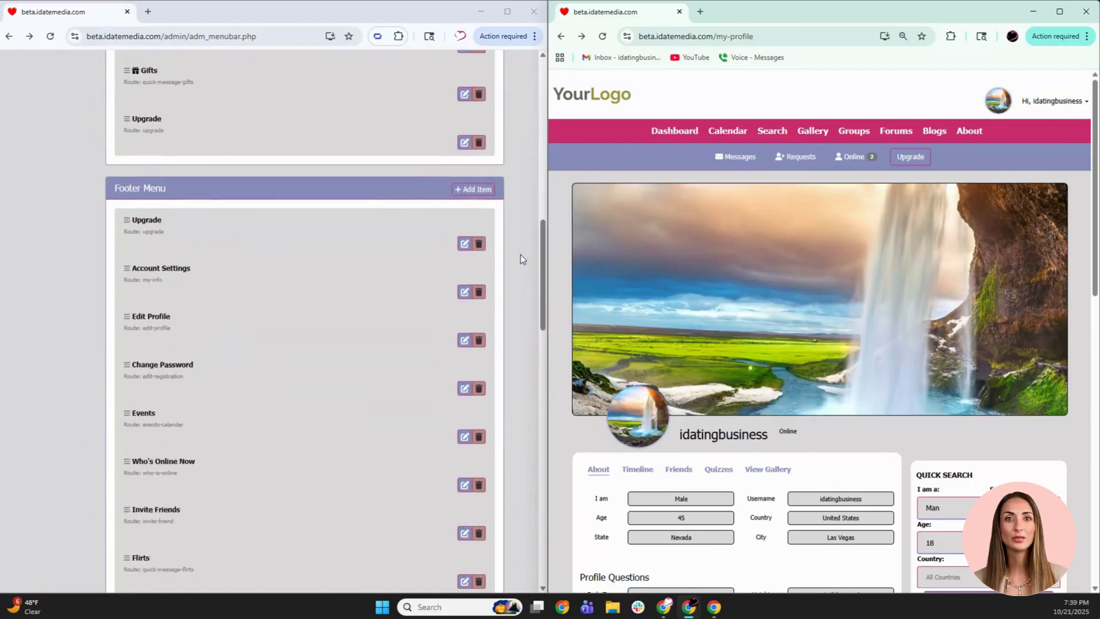
scroll(630, 352, "down", 10)
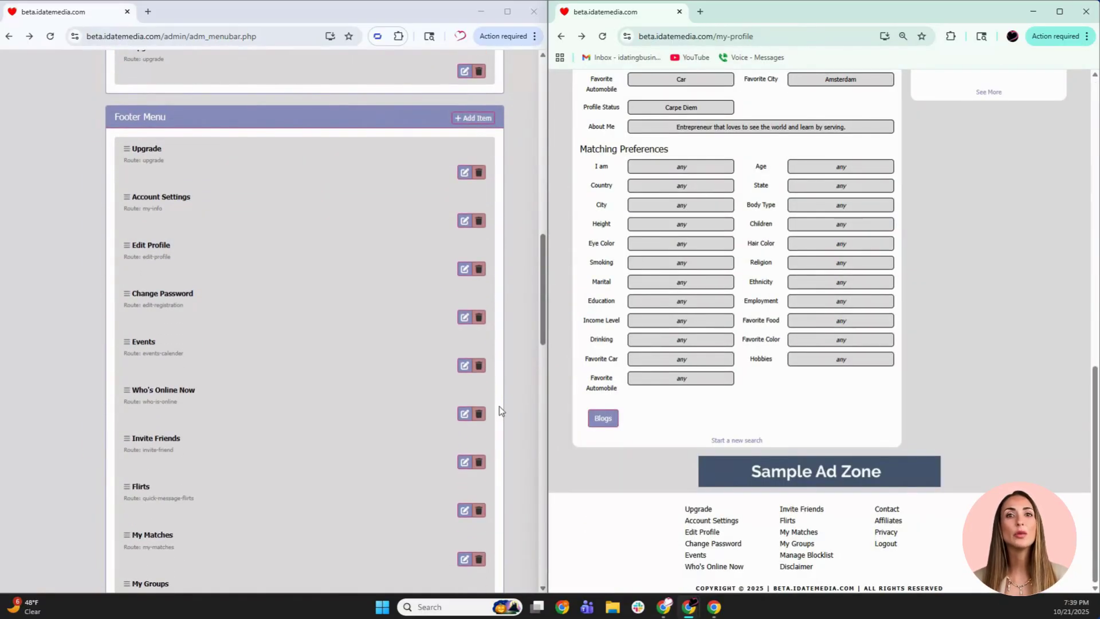
scroll(499, 406, "down", 10)
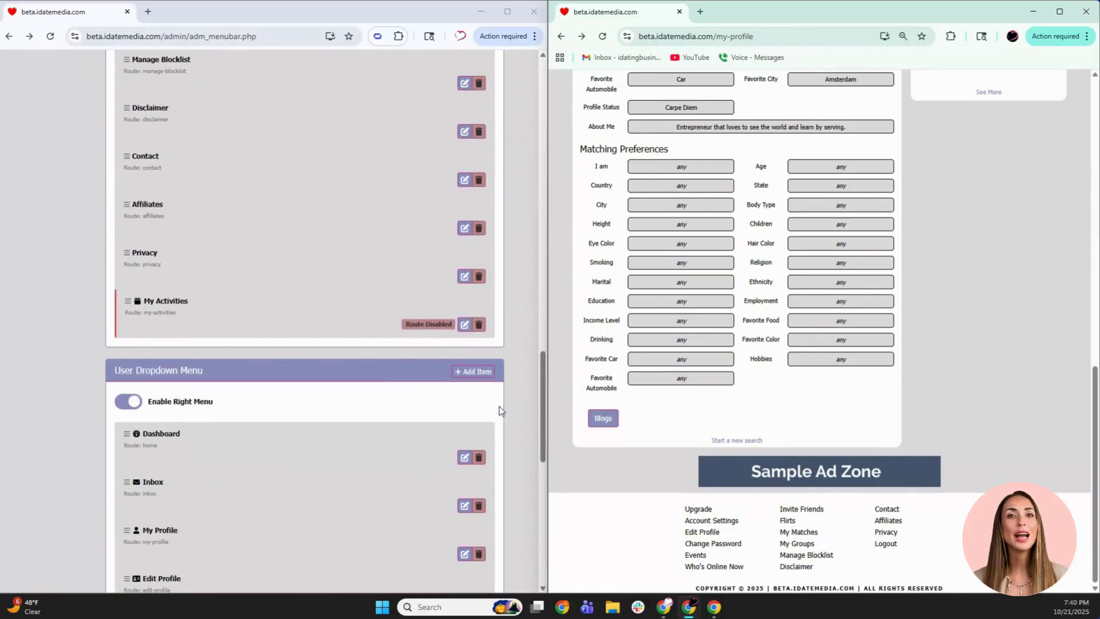
scroll(724, 207, "up", 15)
left_click(1049, 108)
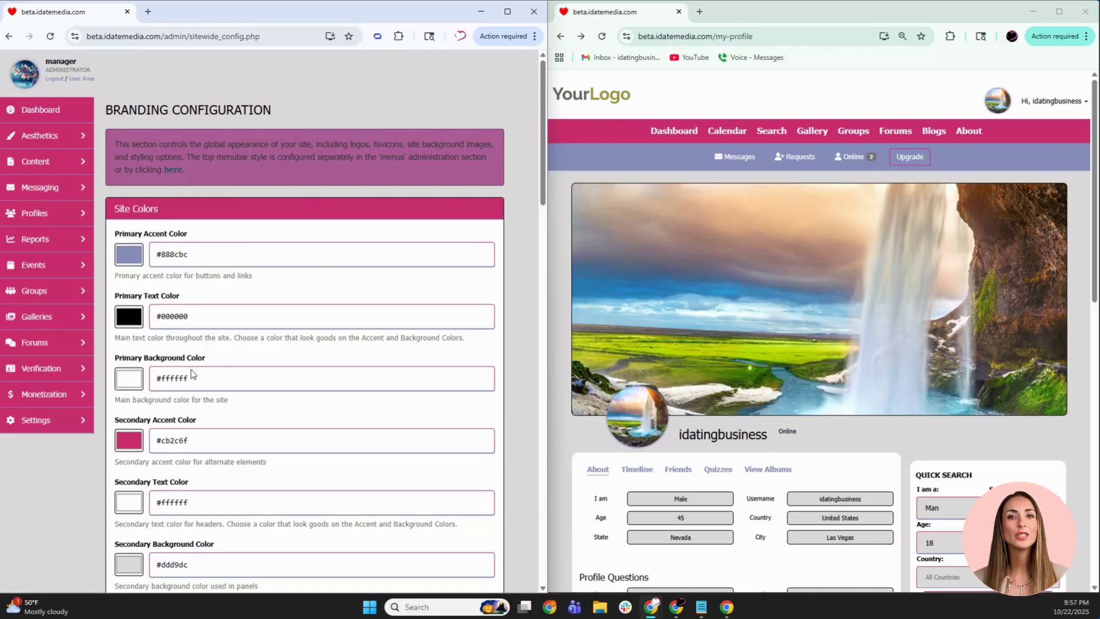
Step: Set the Secondary Accent Color in the branding configuration to #BA73A0
left_click(130, 441)
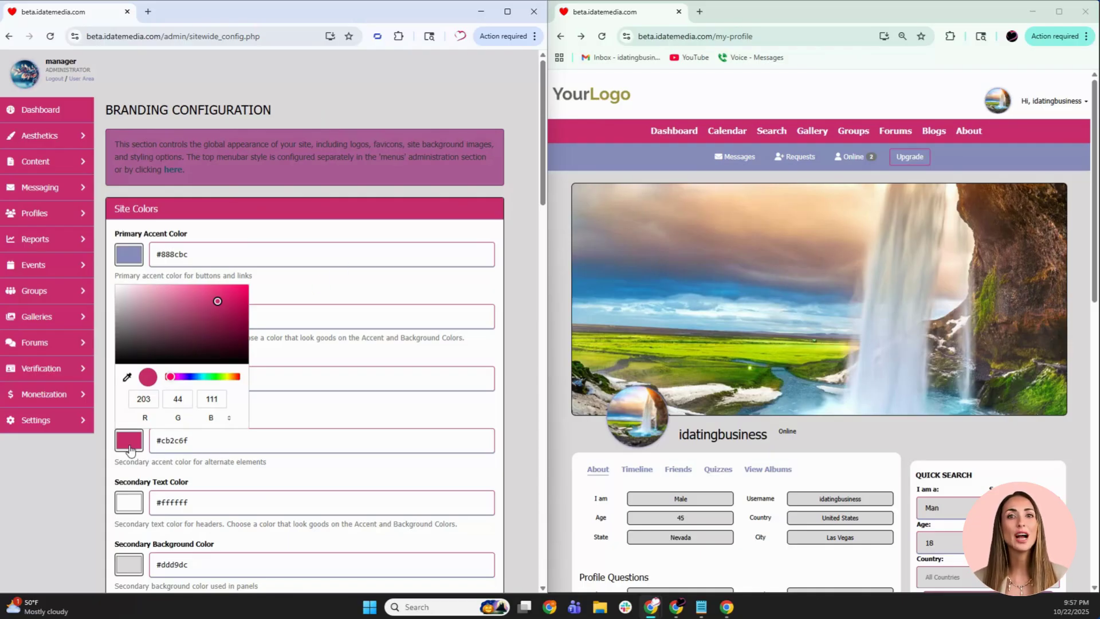
left_click_drag(170, 376, 210, 376)
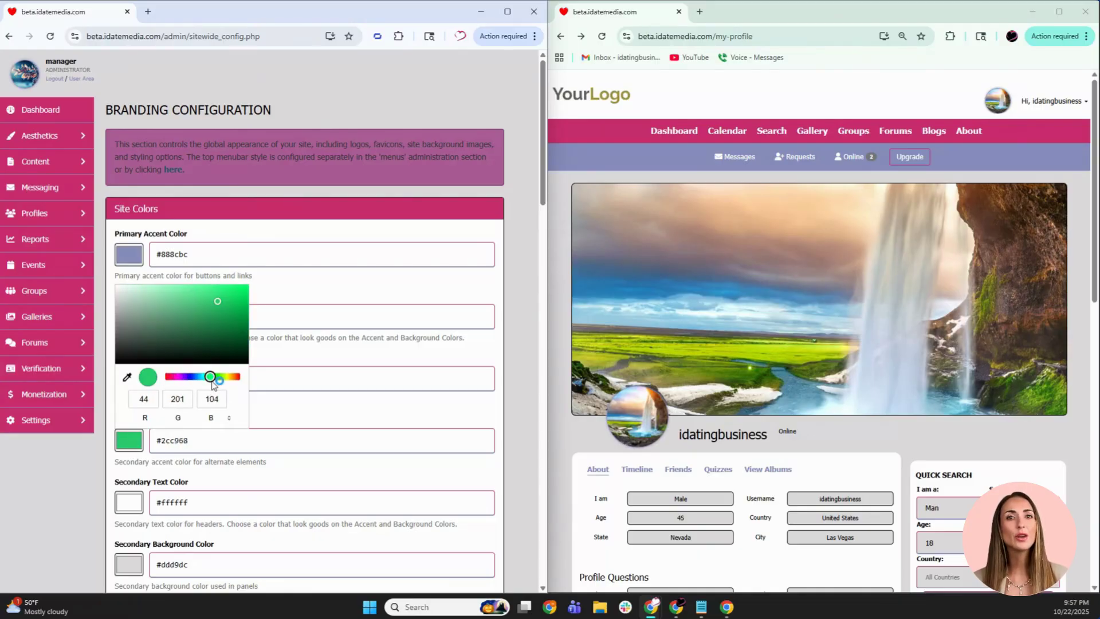
left_click_drag(221, 302, 243, 314)
double_click(177, 400)
left_click(229, 418)
left_click(229, 419)
double_click(208, 401)
type("#BA73A0")
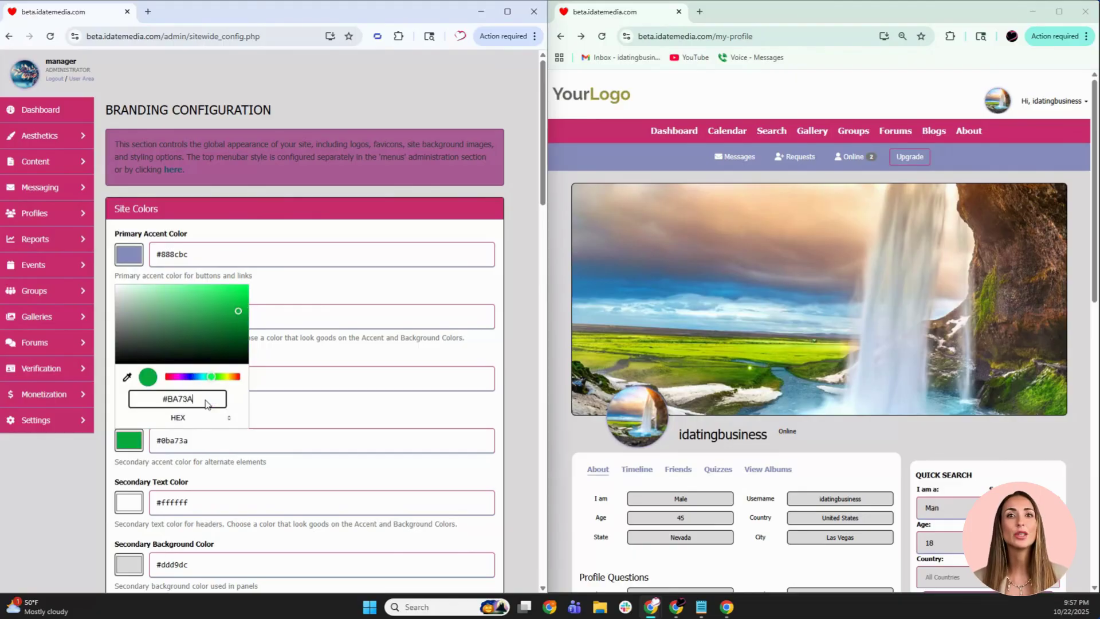
left_click(270, 418)
Step: Set both the Site Font and the Page Header Font to Montserrat
scroll(68, 489, "down", 6)
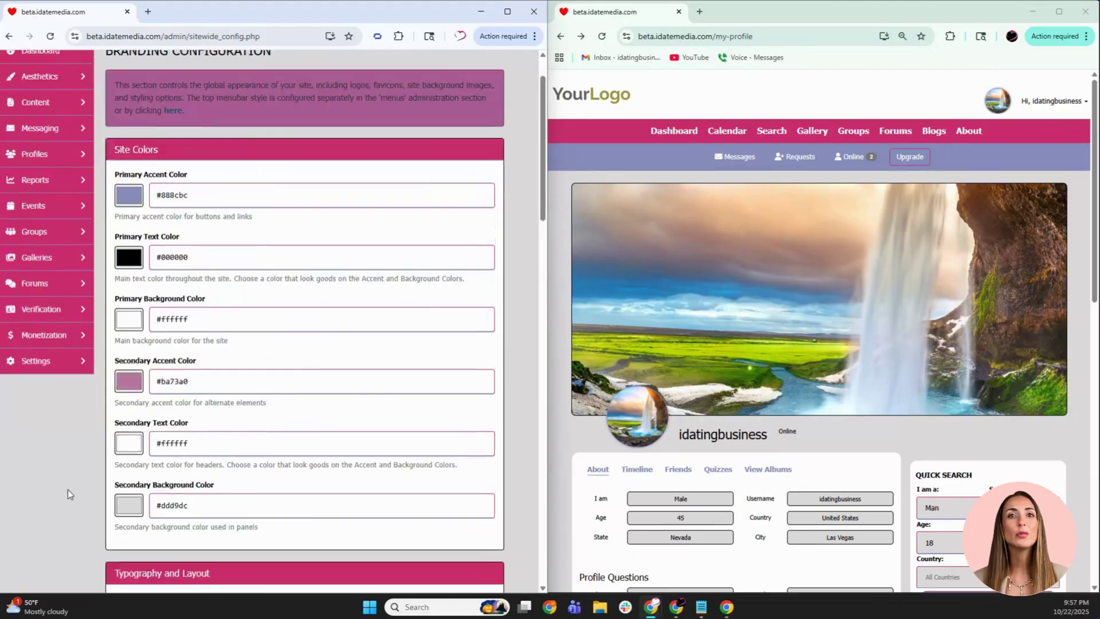
double_click(169, 319)
type("Montserrat")
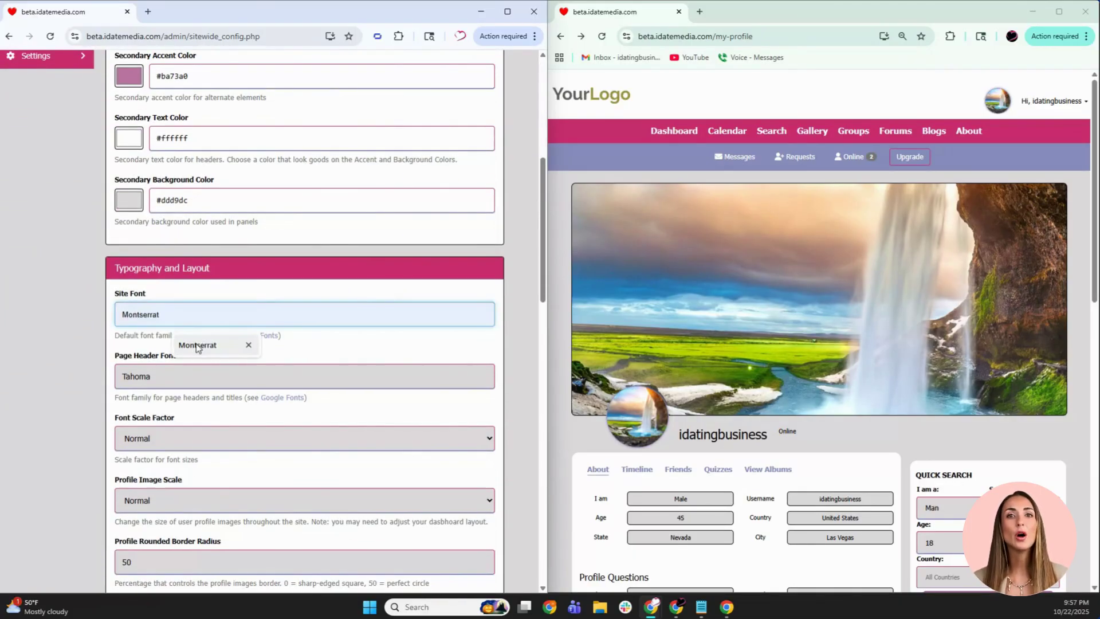
left_click(196, 345)
left_click(189, 376)
double_click(189, 376)
type("Montserrat")
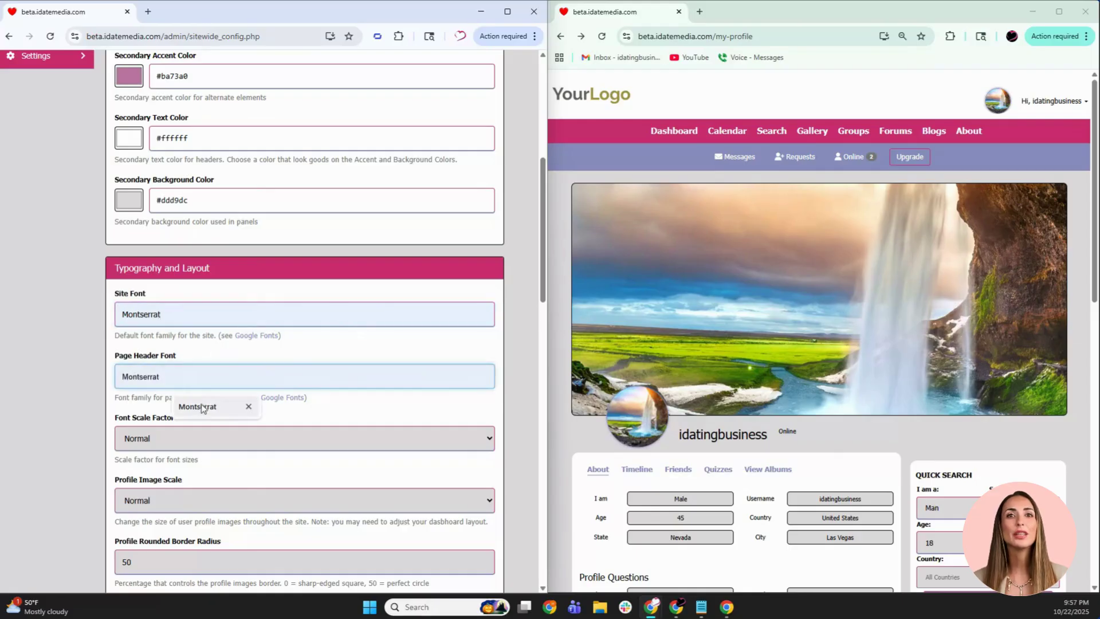
left_click(196, 406)
Step: Save the updated sitewide branding settings
scroll(50, 441, "up", 4)
scroll(49, 441, "down", 20)
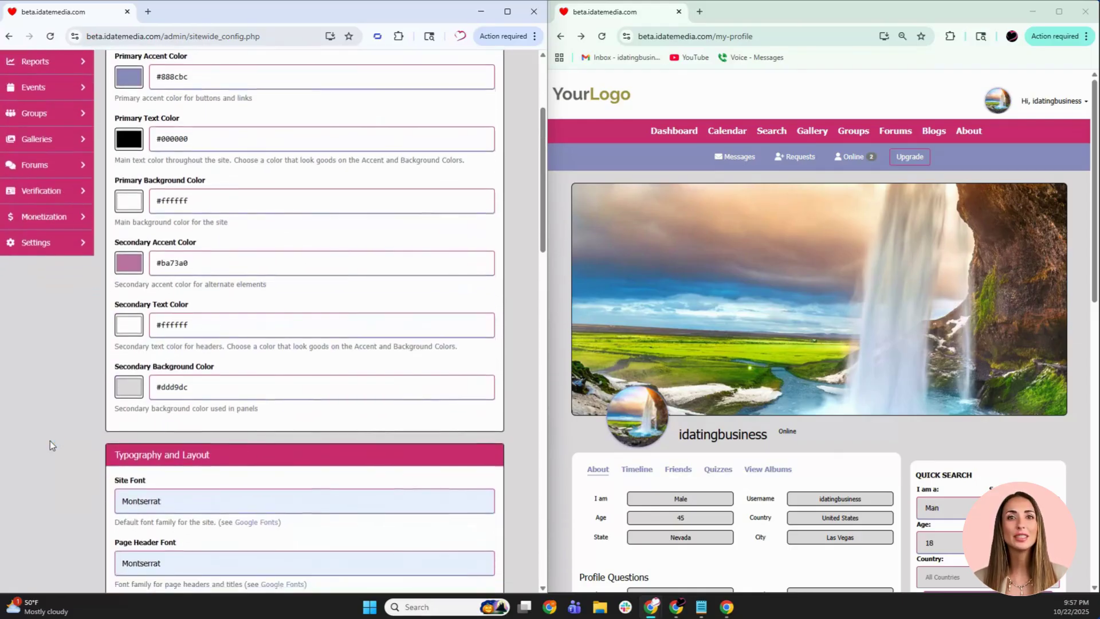
left_click(143, 553)
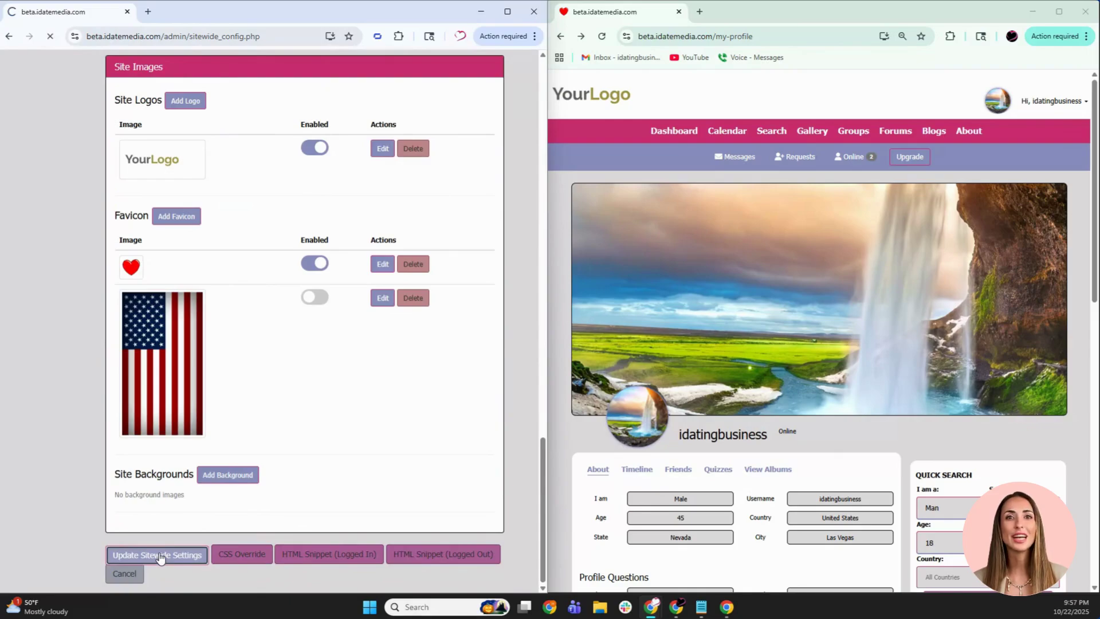
Step: Reload the live profile page and enable the button gradient in the Advanced Styling Options
left_click(605, 39)
scroll(258, 363, "down", 15)
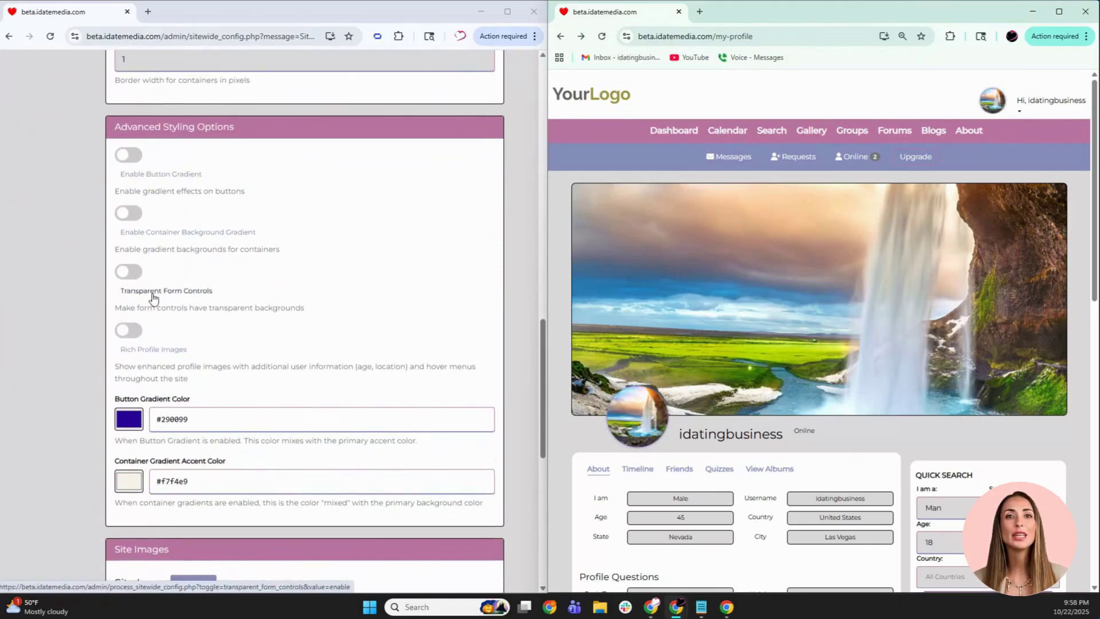
left_click(129, 157)
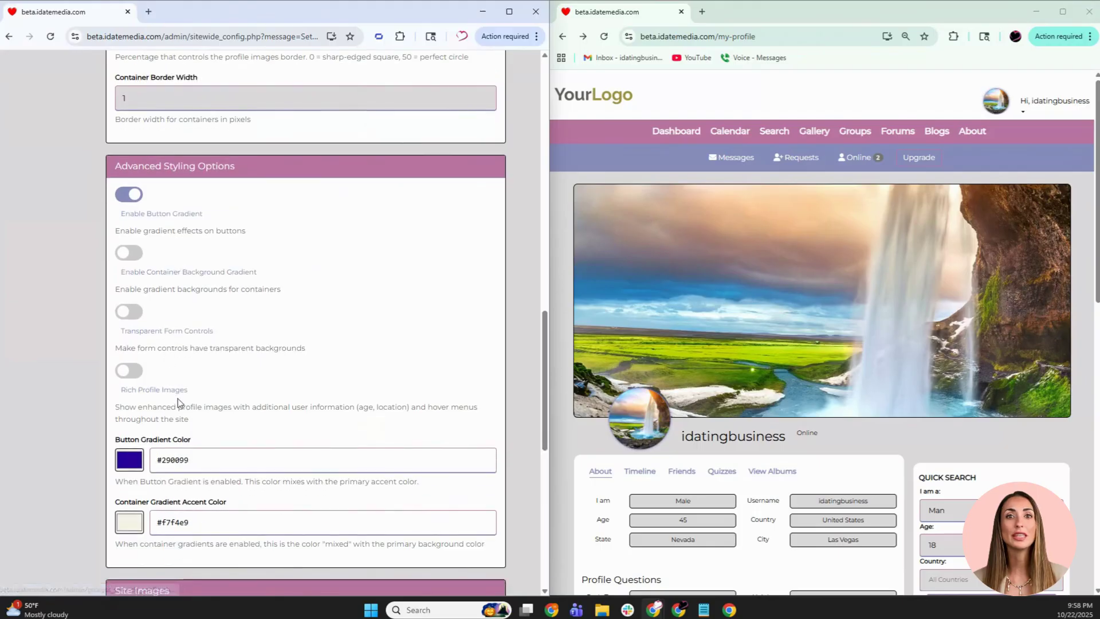
Step: Enable the American flag image as the site's favicon and reload the live profile page to check it
scroll(209, 458, "down", 3)
scroll(209, 460, "down", 1)
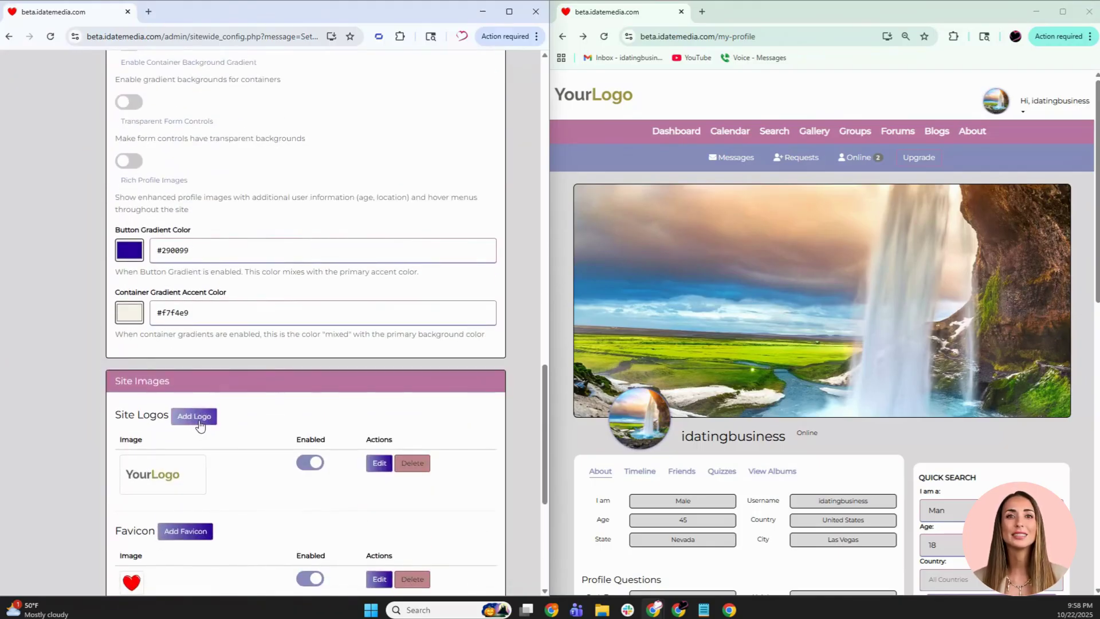
scroll(36, 491, "down", 2)
scroll(36, 491, "down", 3)
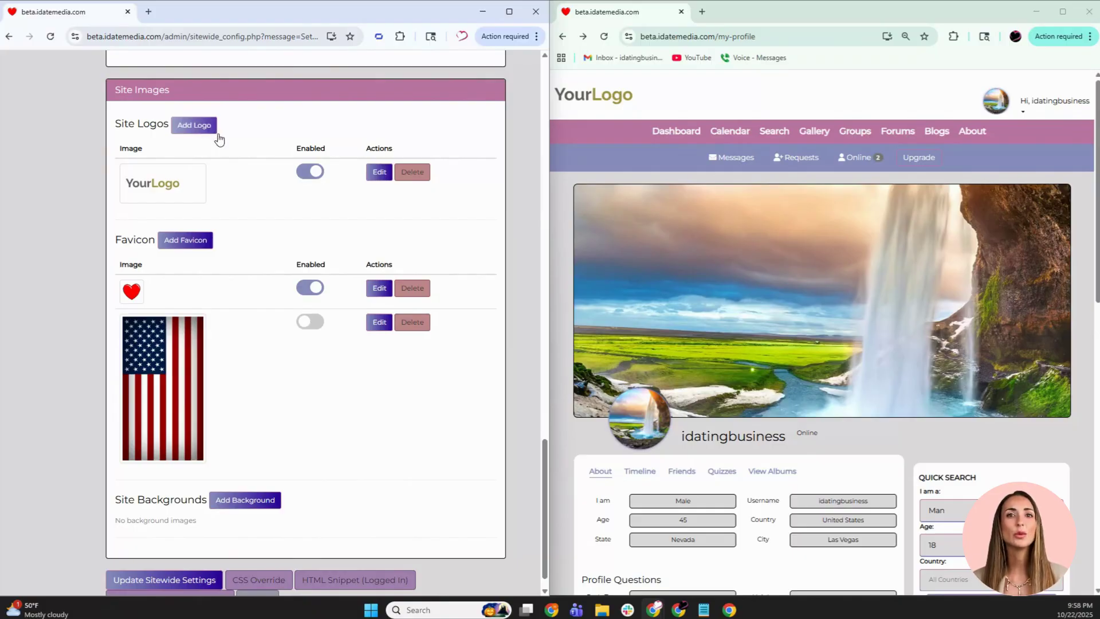
double_click(132, 243)
left_click(132, 243)
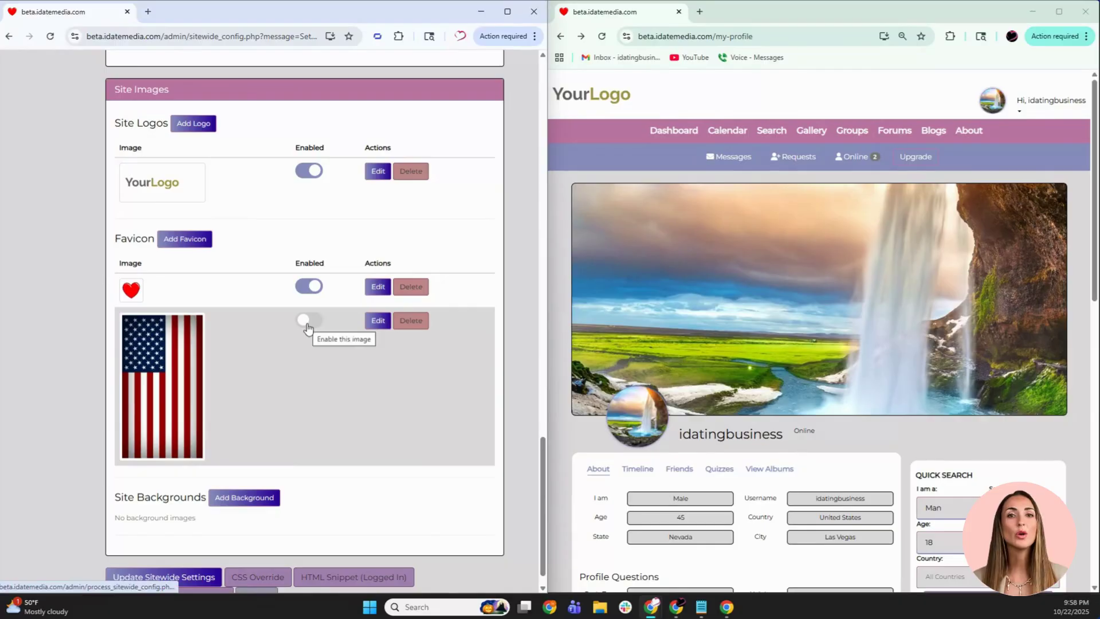
left_click(308, 326)
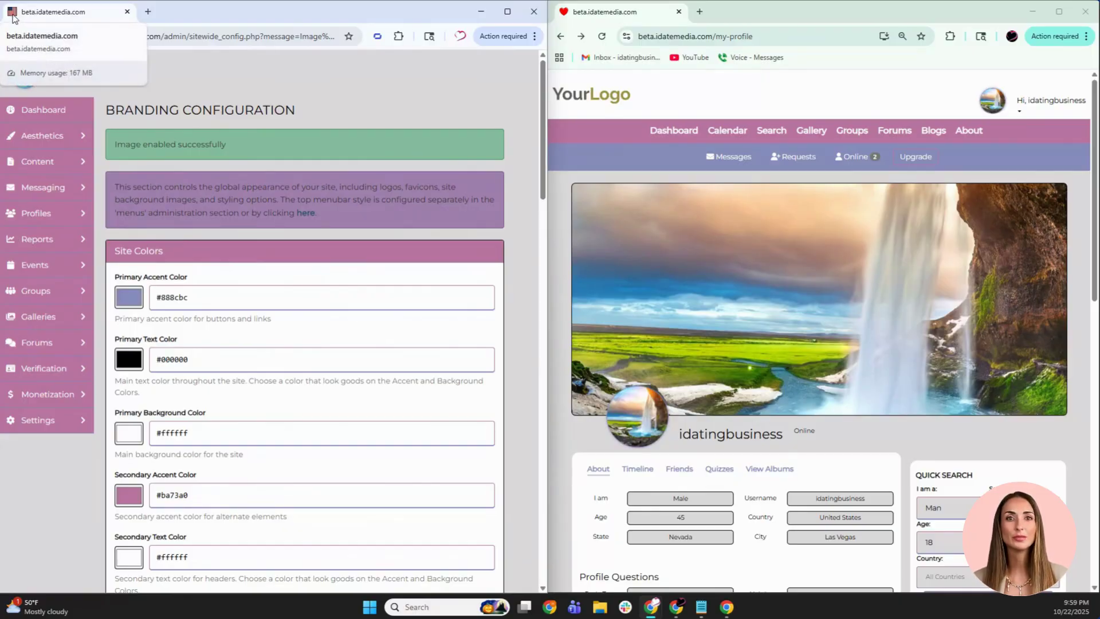
scroll(136, 360, "down", 15)
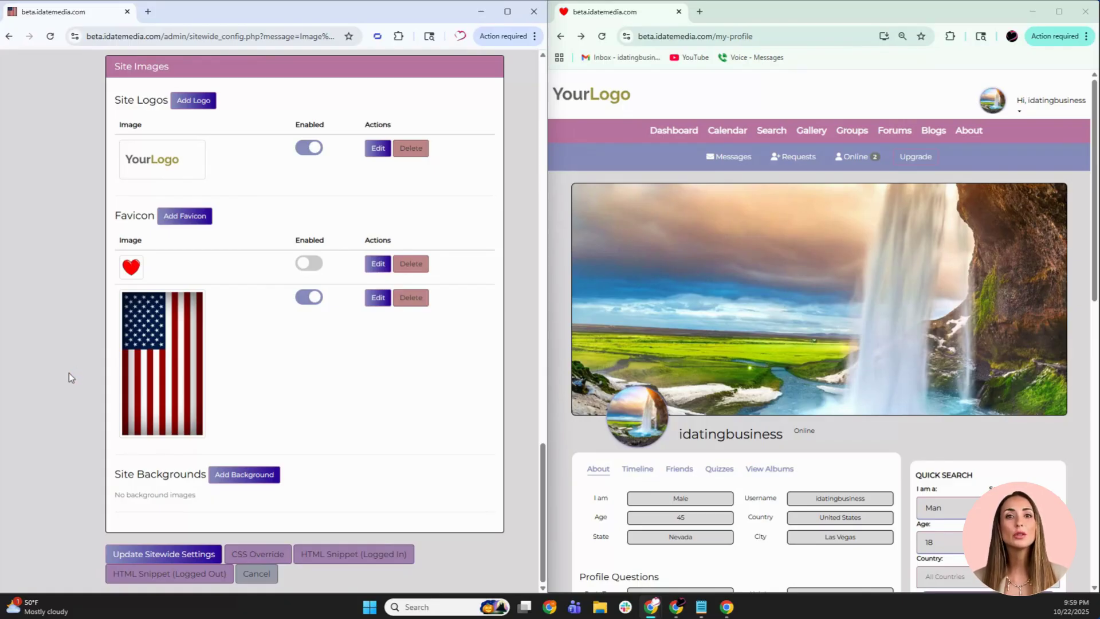
left_click(602, 36)
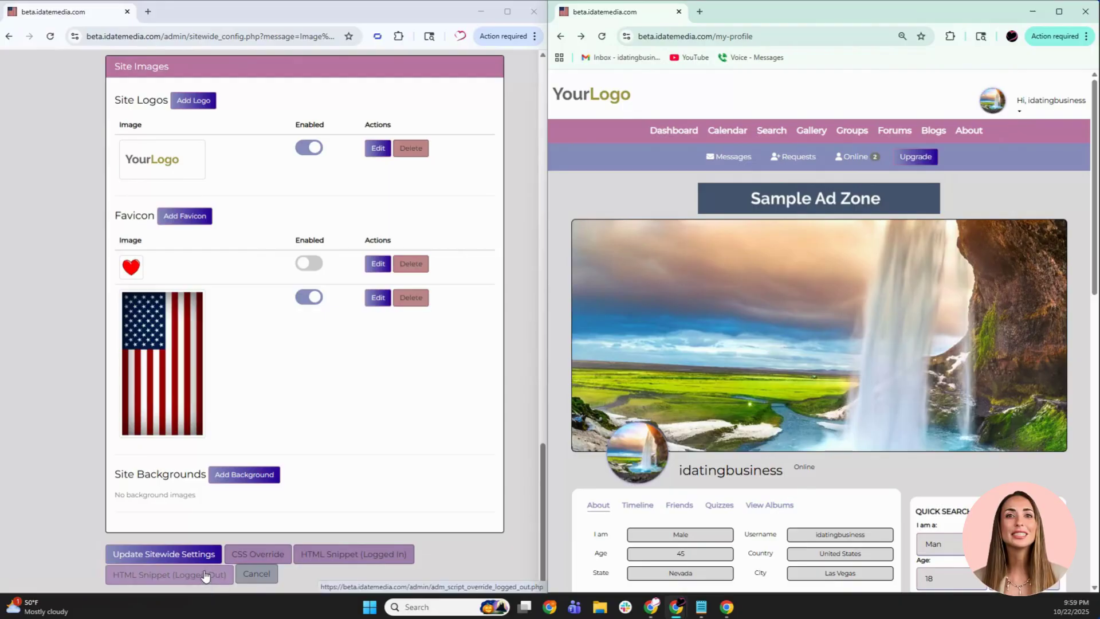
Step: Open the CSS Override editor, paste the "Futuristic Outer Space Theme Overrides" CSS and save it
left_click(337, 559)
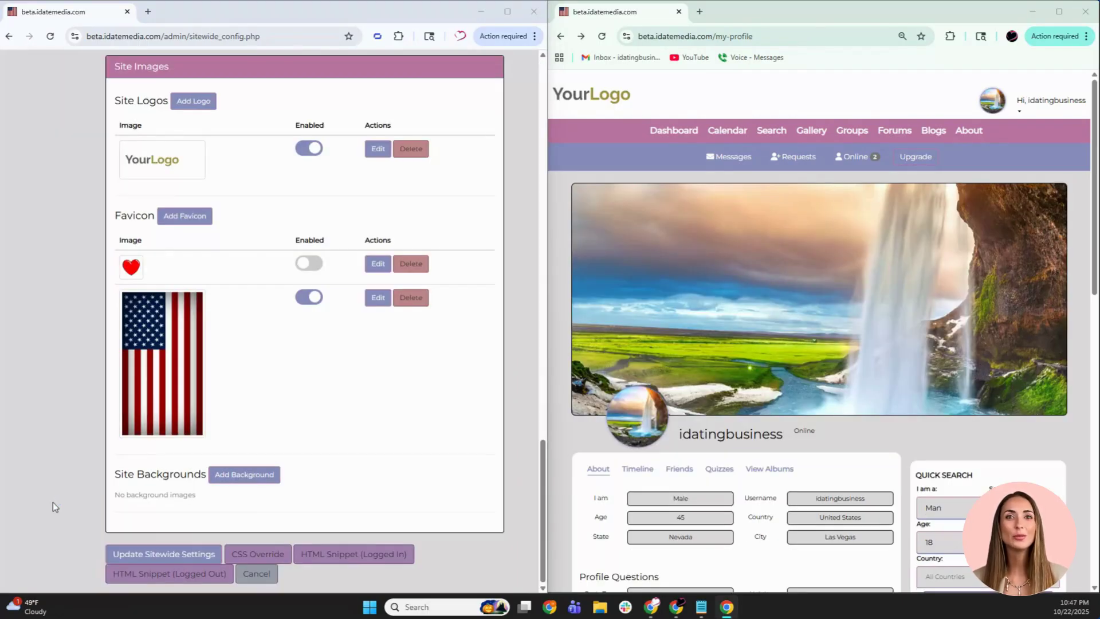
left_click(286, 558)
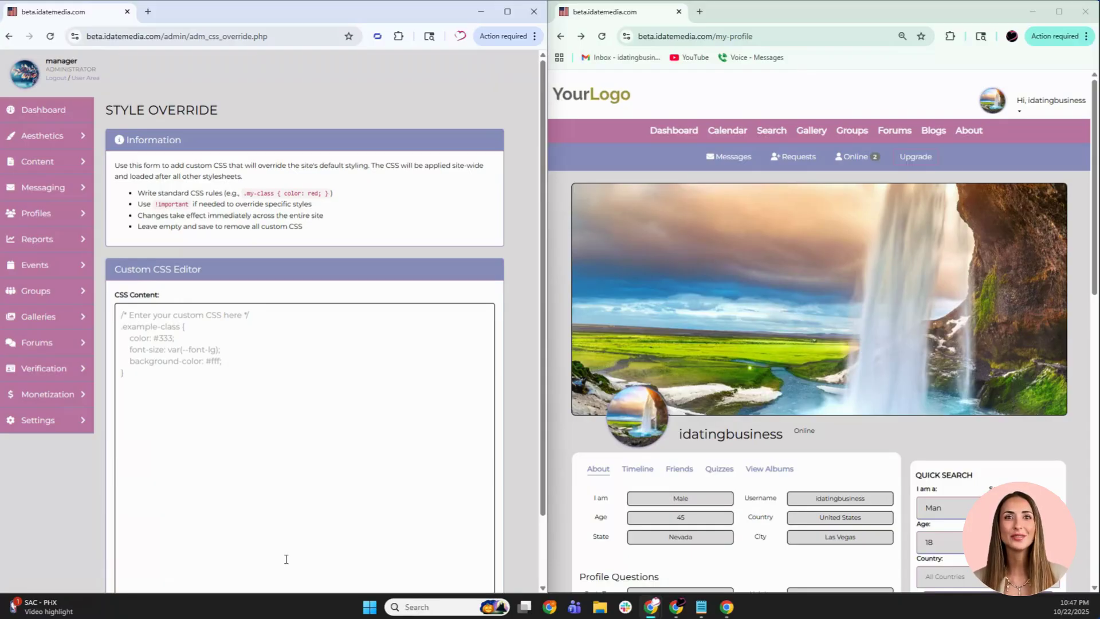
left_click(199, 399)
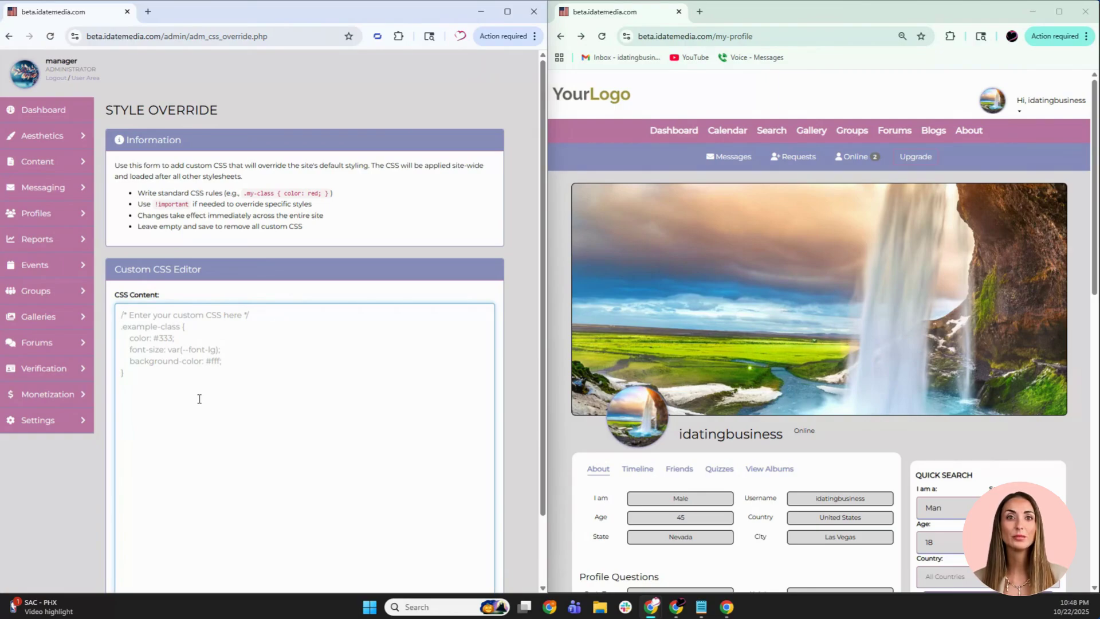
key("ctrl+v")
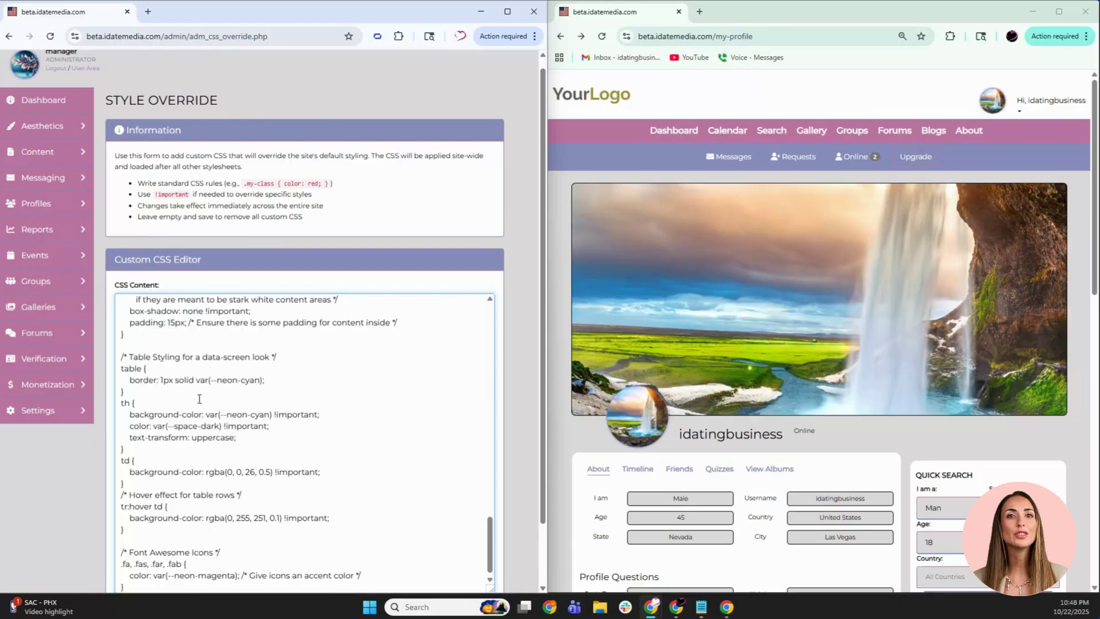
scroll(520, 440, "down", 1)
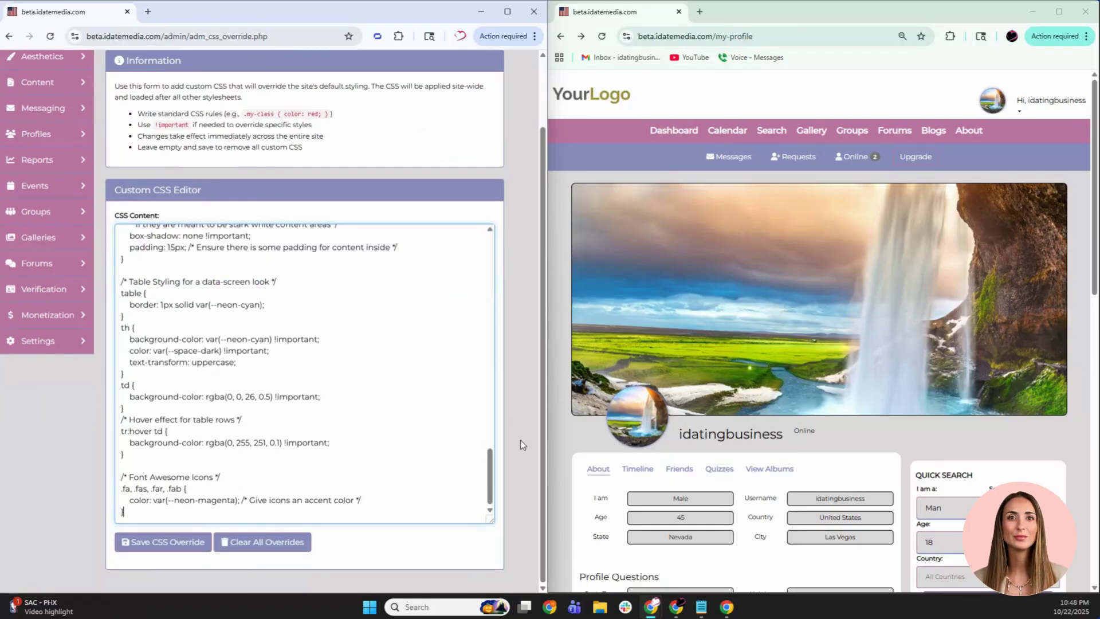
left_click(180, 555)
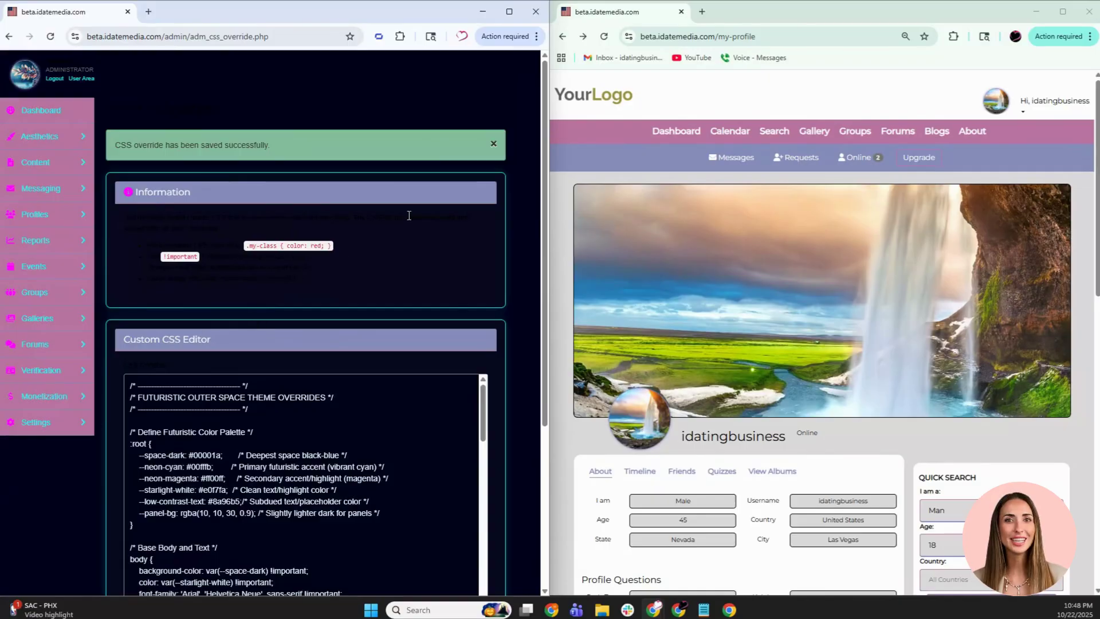
Step: Reload the live profile page and examine its styling under the CSS override, along with the saved rules in the editor
left_click(603, 37)
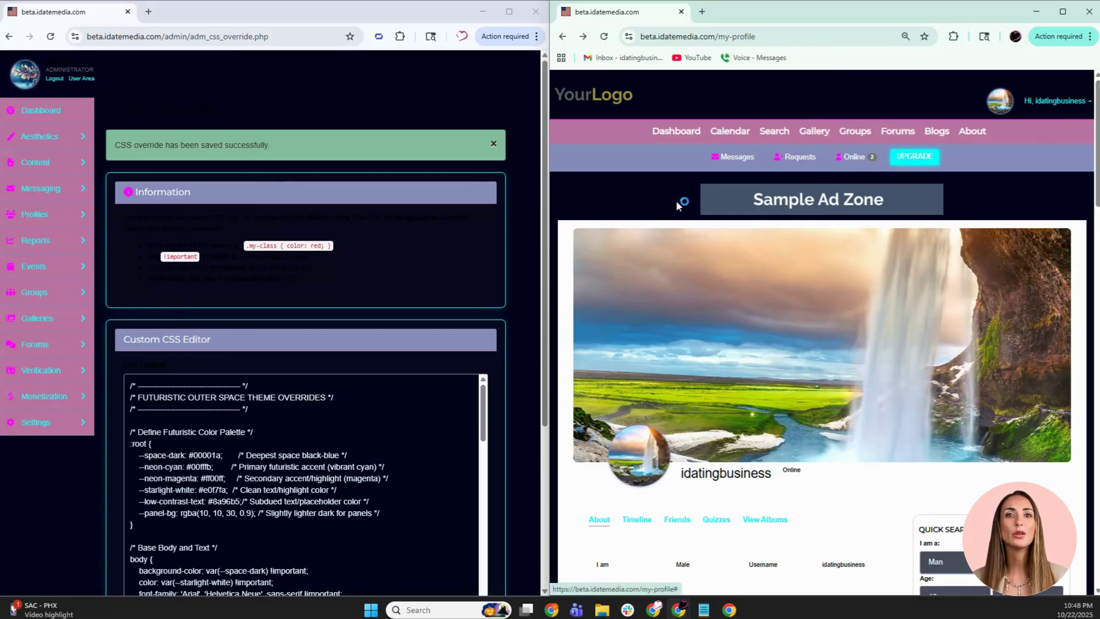
scroll(676, 203, "down", 5)
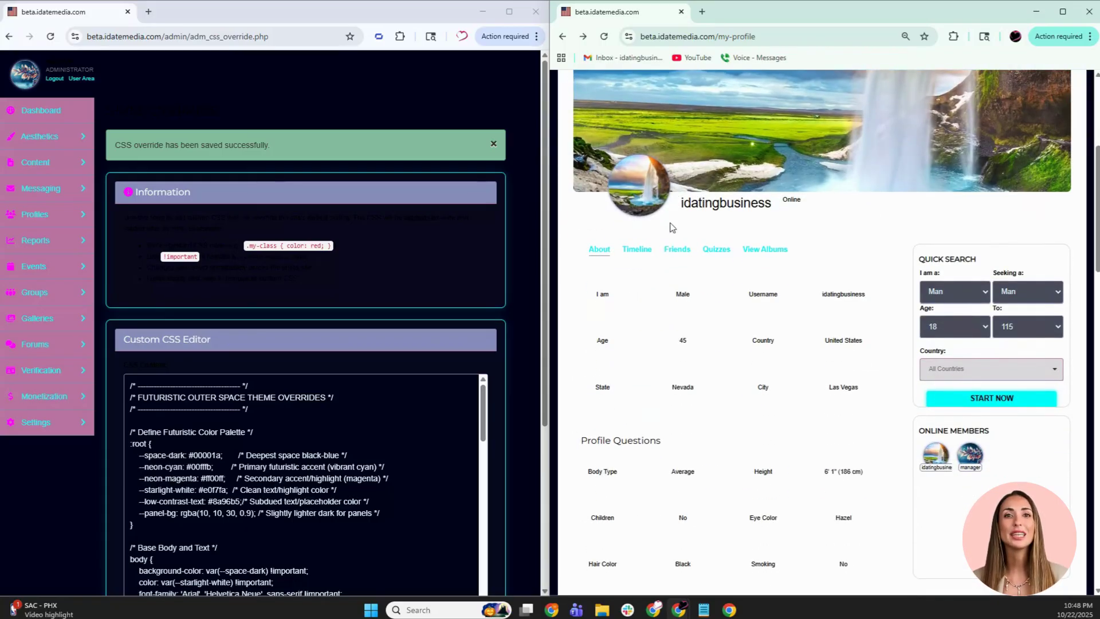
scroll(655, 384, "down", 12)
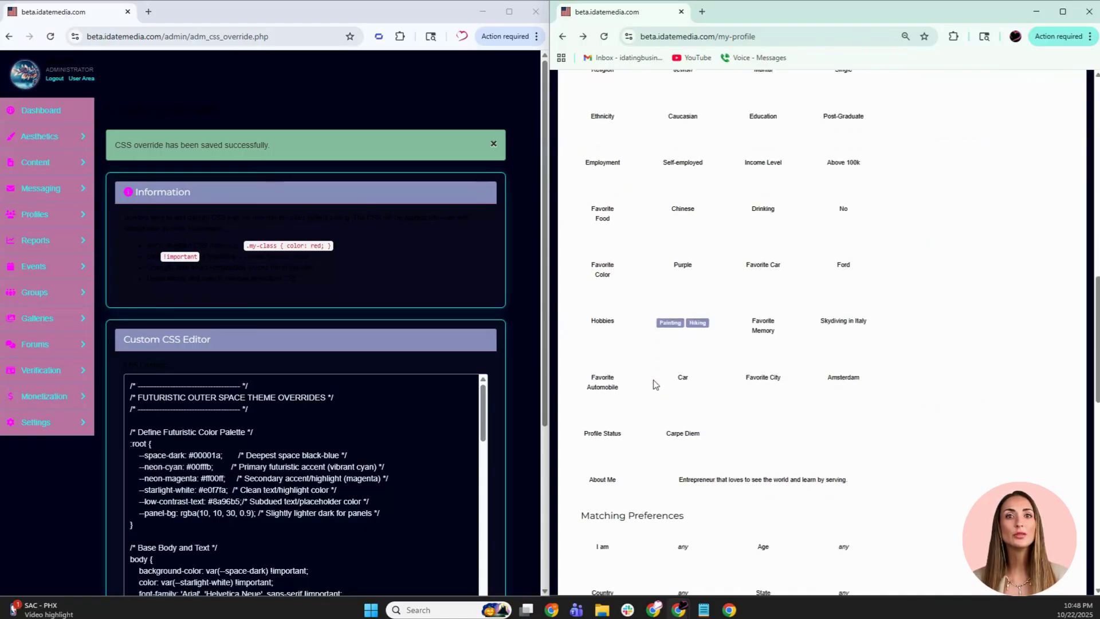
scroll(653, 379, "up", 15)
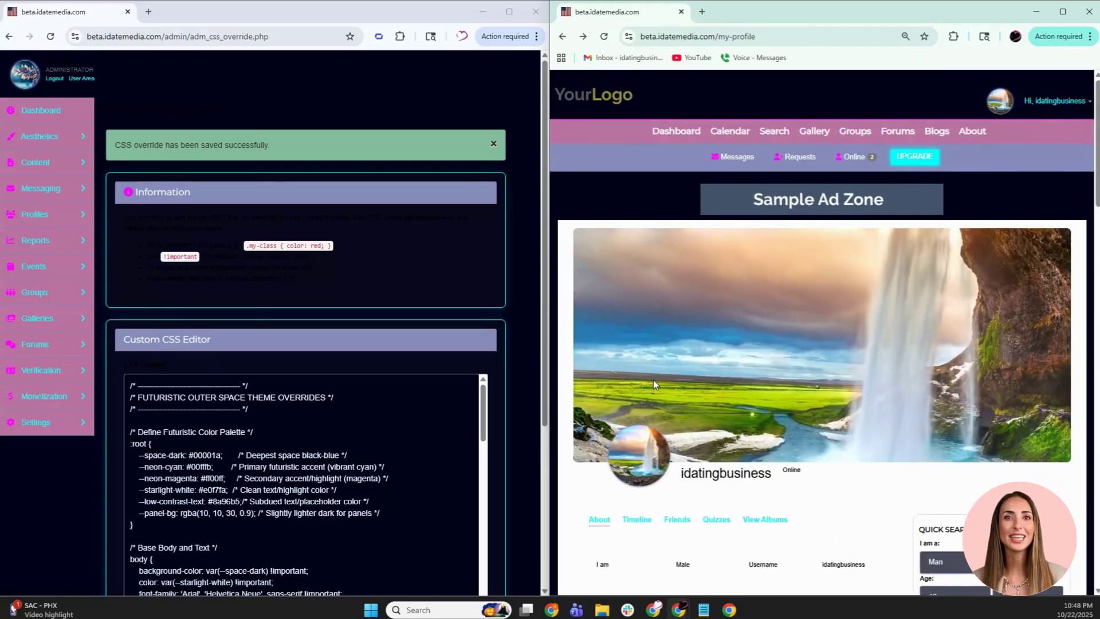
scroll(291, 428, "down", 8)
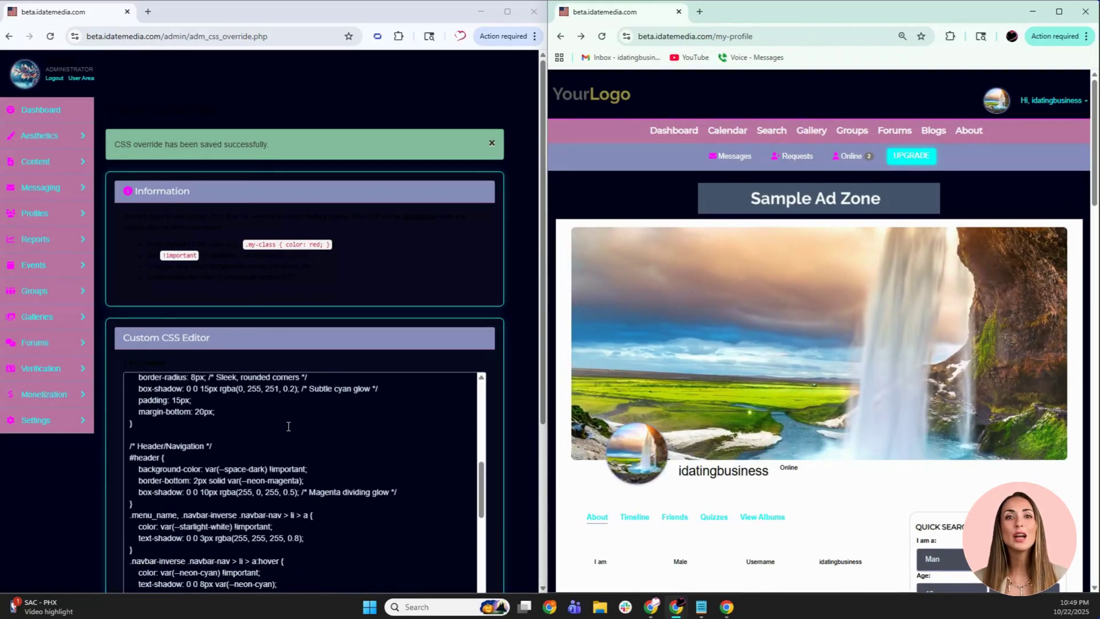
Step: Remove all custom CSS from the override editor, save the empty override and reload the live profile page
key("ctrl+a")
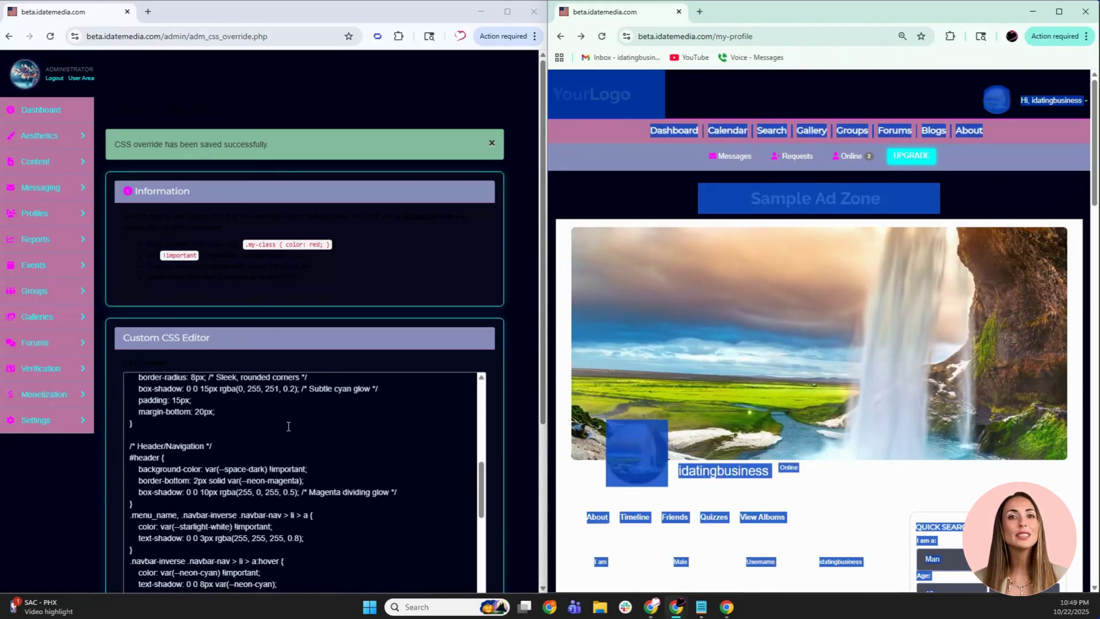
left_click(239, 450)
key("ctrl+a")
key("BackSpace")
scroll(203, 491, "down", 4)
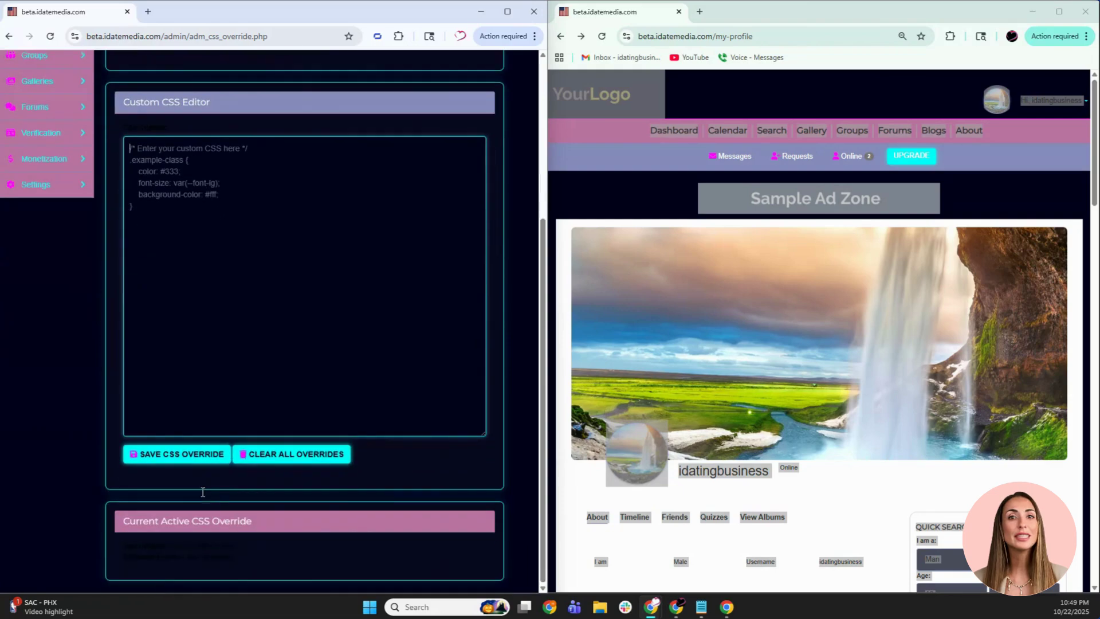
left_click(163, 457)
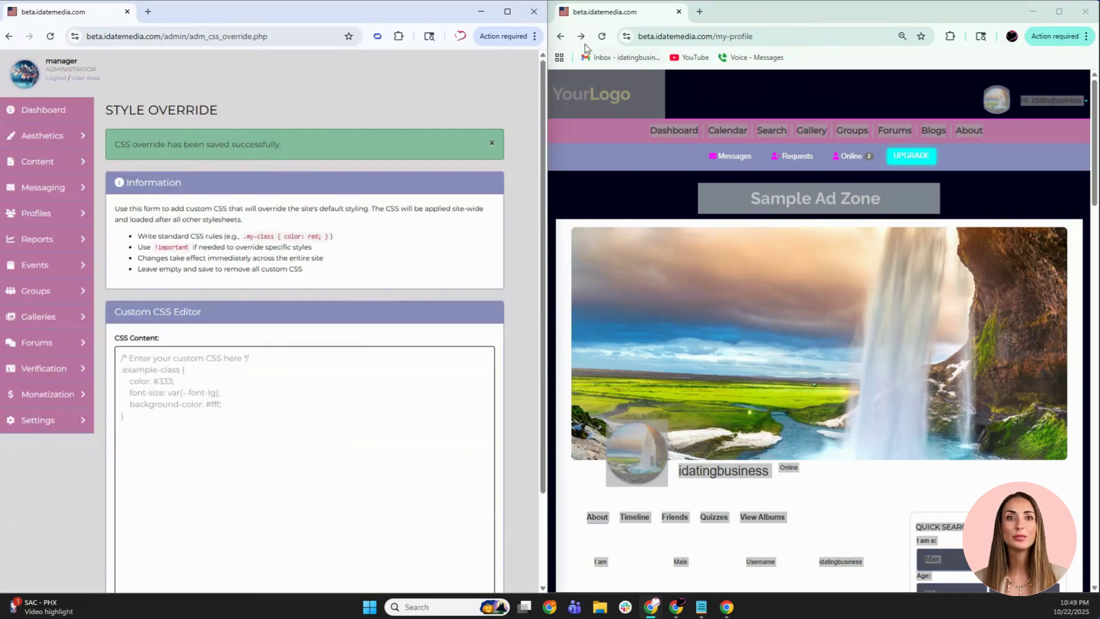
left_click(601, 37)
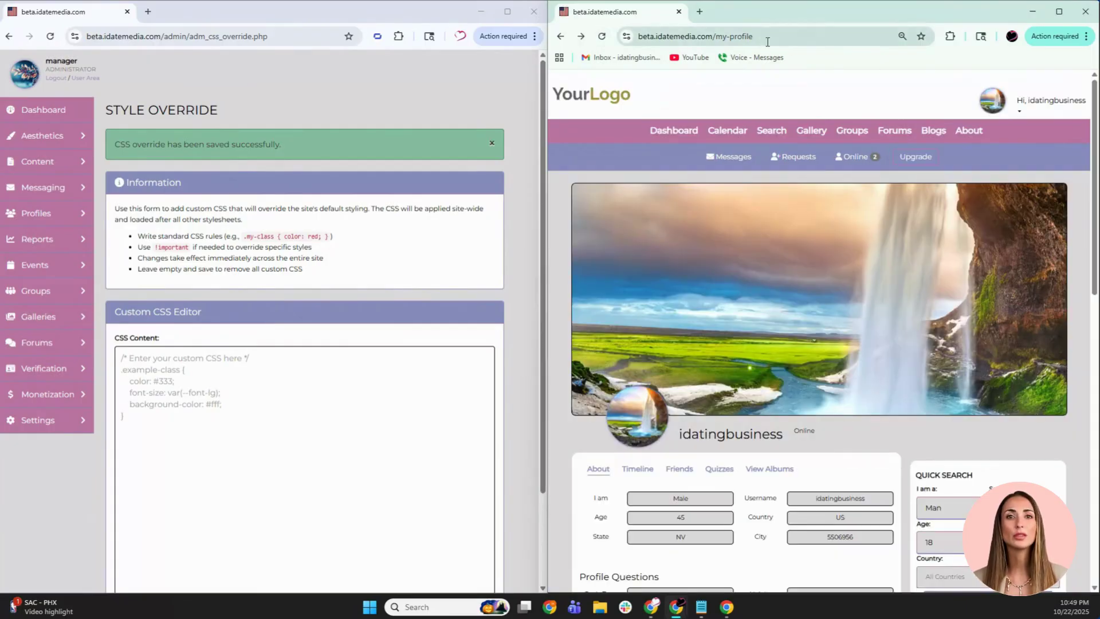